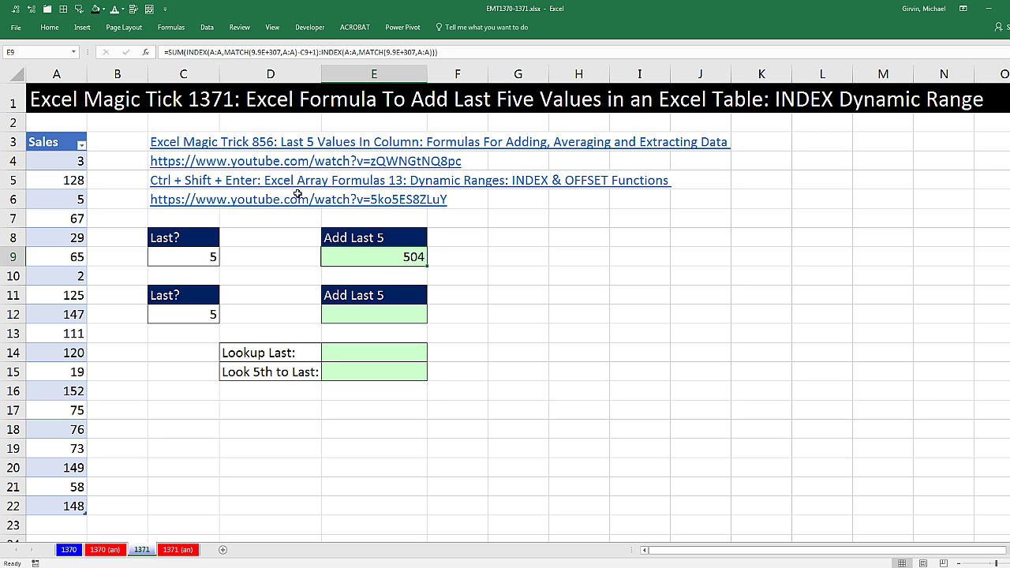
Examine the Sales column and the existing Add Last 5 formula in E9
drag(49, 161, 69, 495)
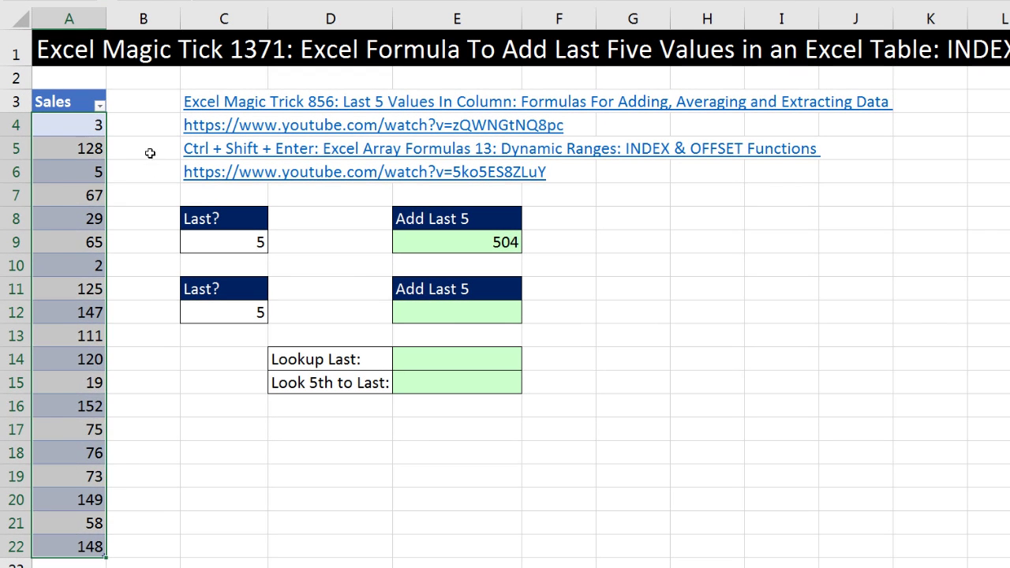
click(151, 149)
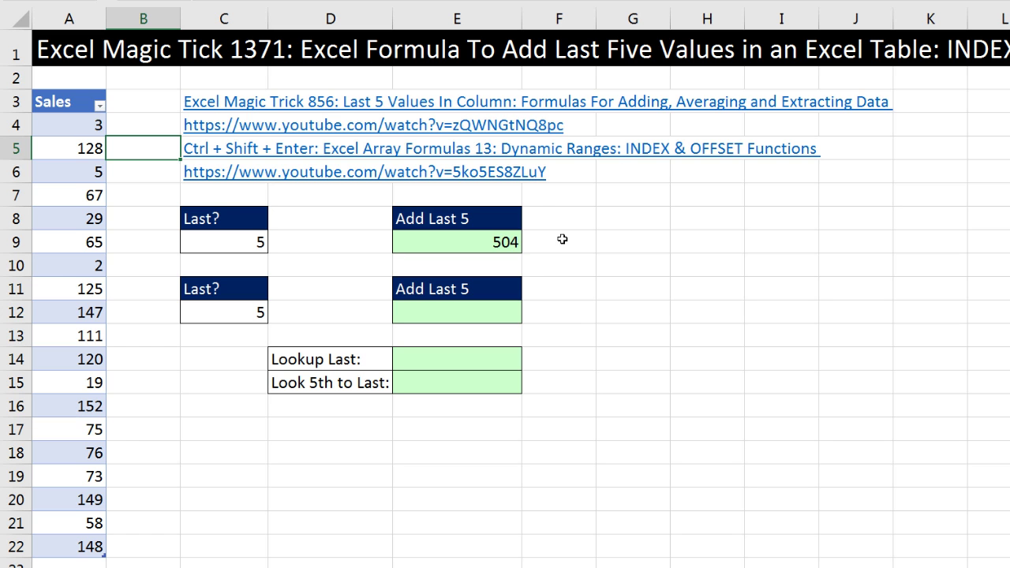
click(430, 243)
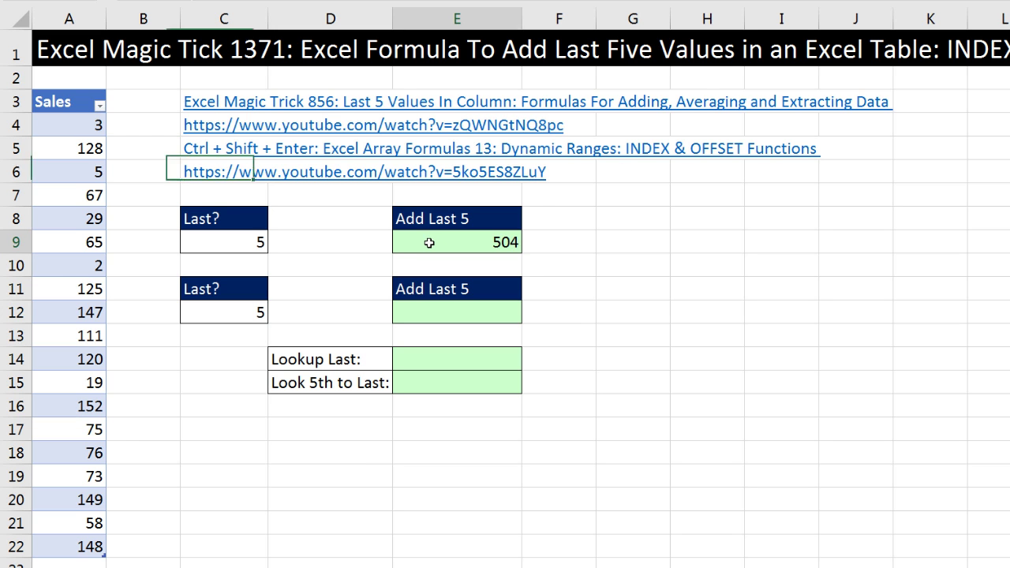
key(F2)
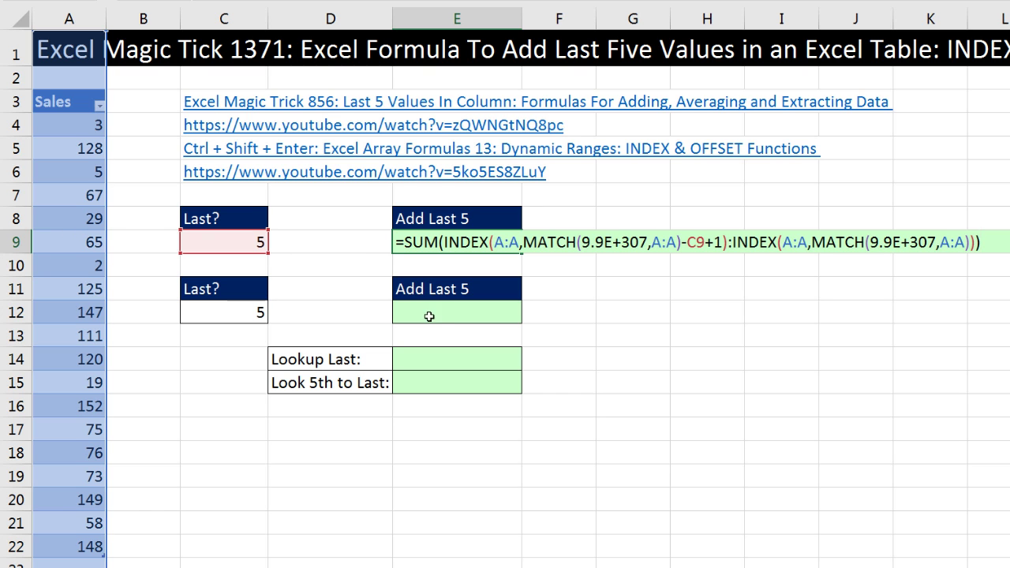
key(ctrl+Return)
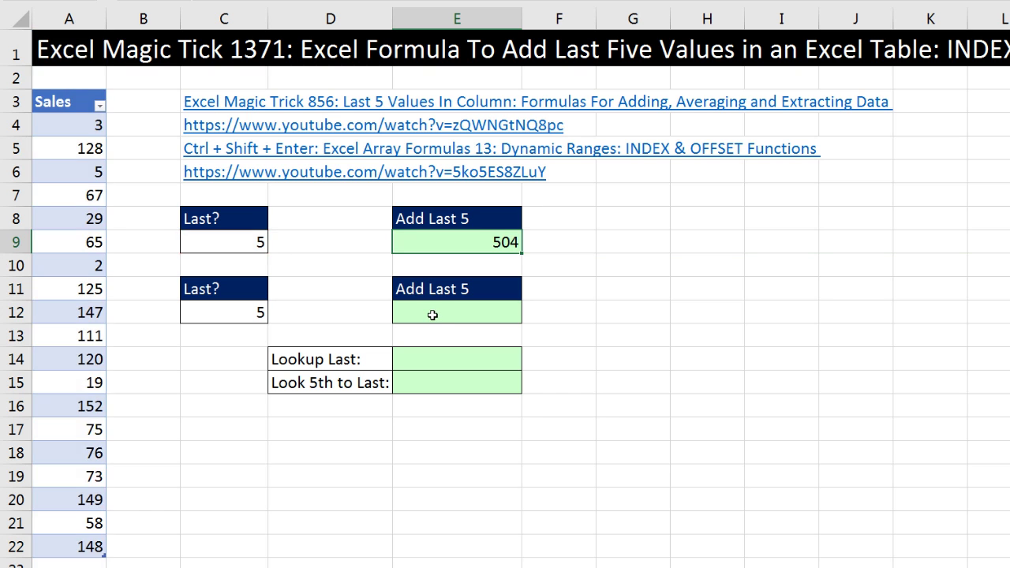
Review the empty result cells E12, E14 and E15 alongside the last and fifth-to-last Sales values
click(434, 315)
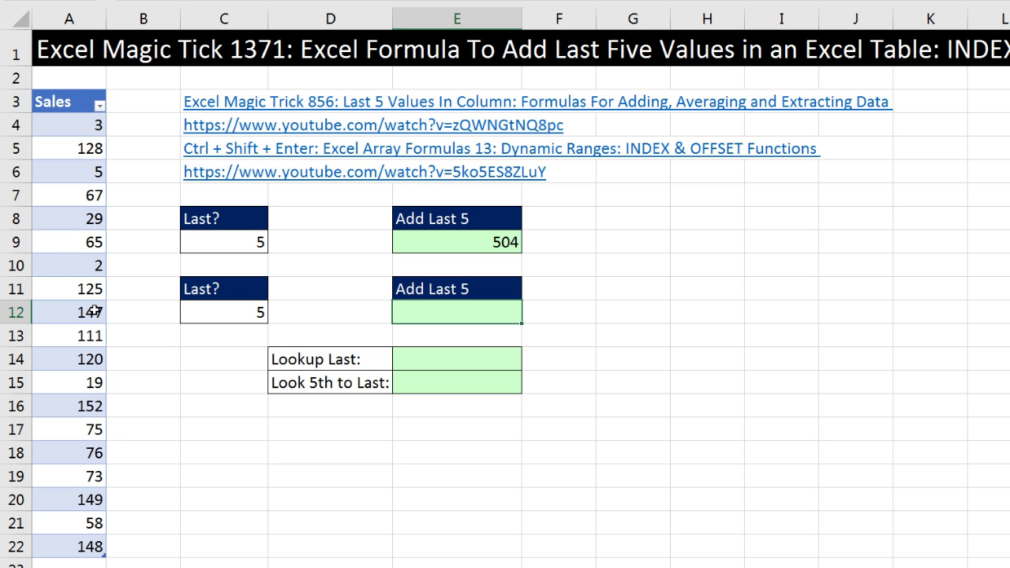
click(408, 360)
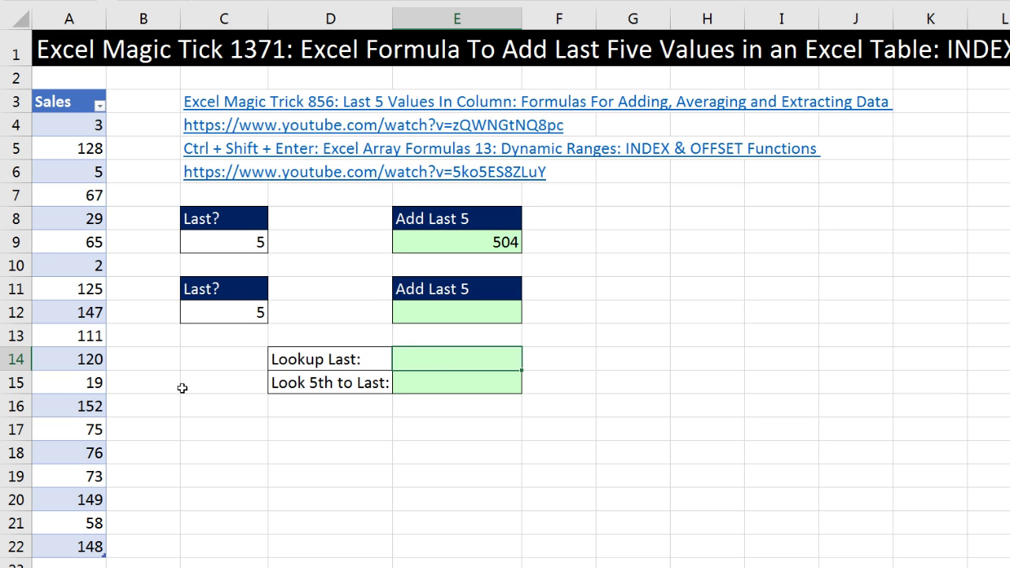
click(81, 546)
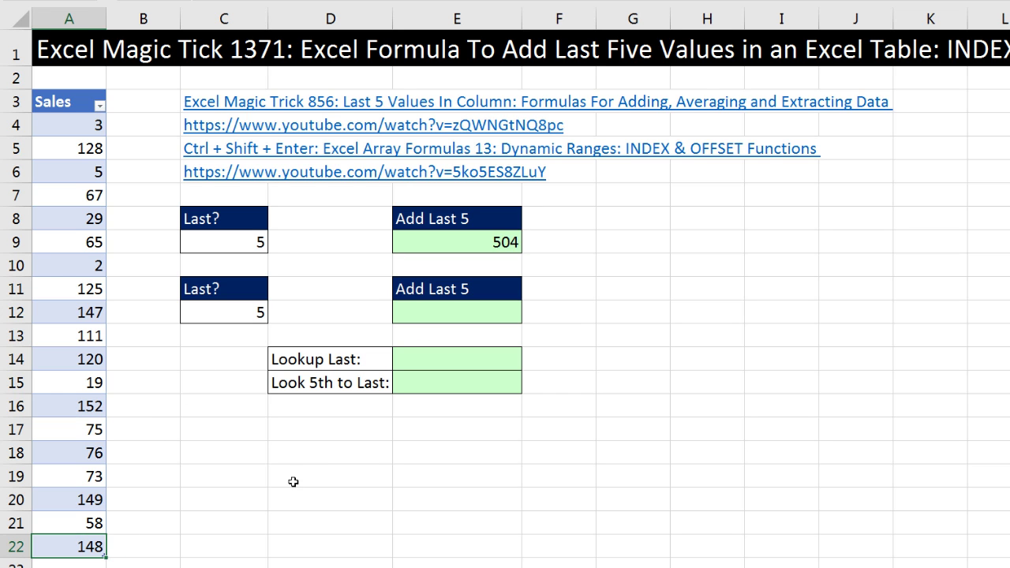
click(433, 382)
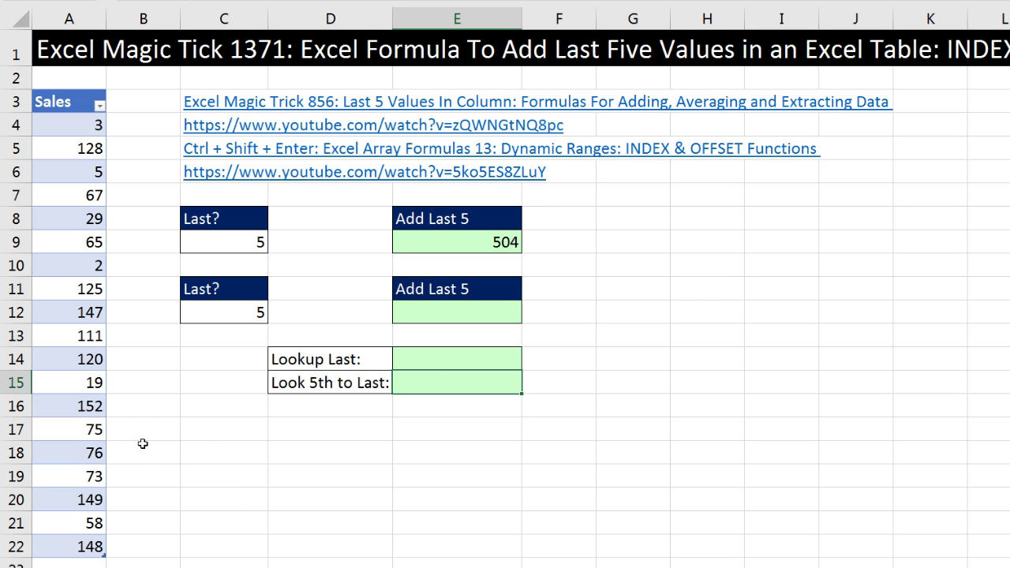
click(82, 451)
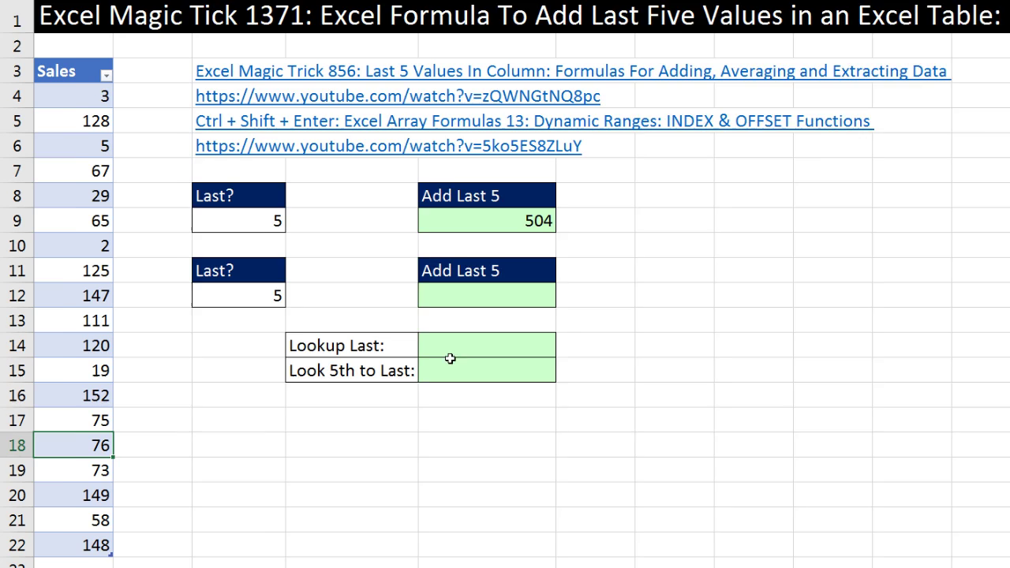
In E14, build an INDEX formula on fSales[Sales] with COUNT(fSales[Sales]) as its row number
click(457, 359)
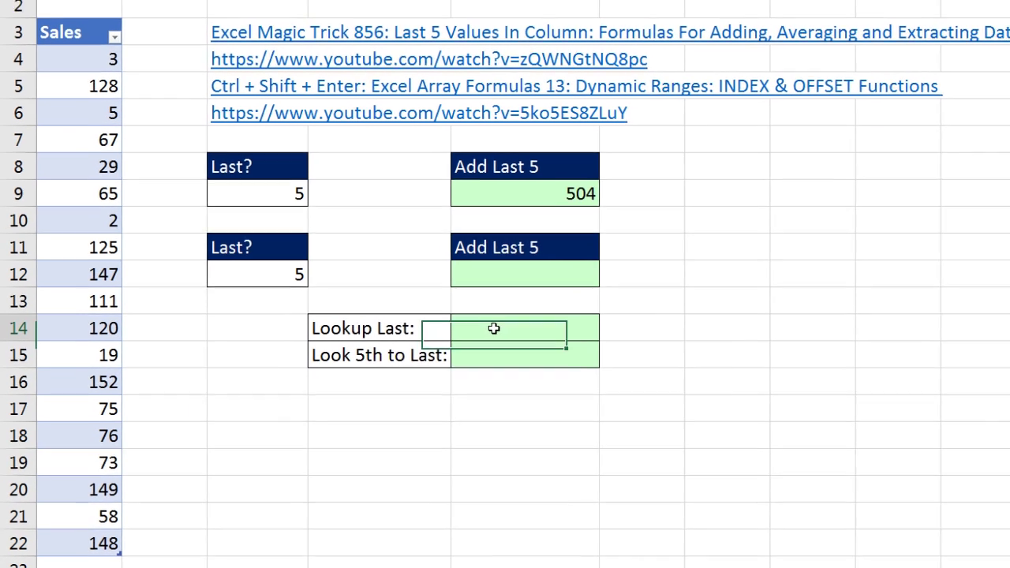
text(=in)
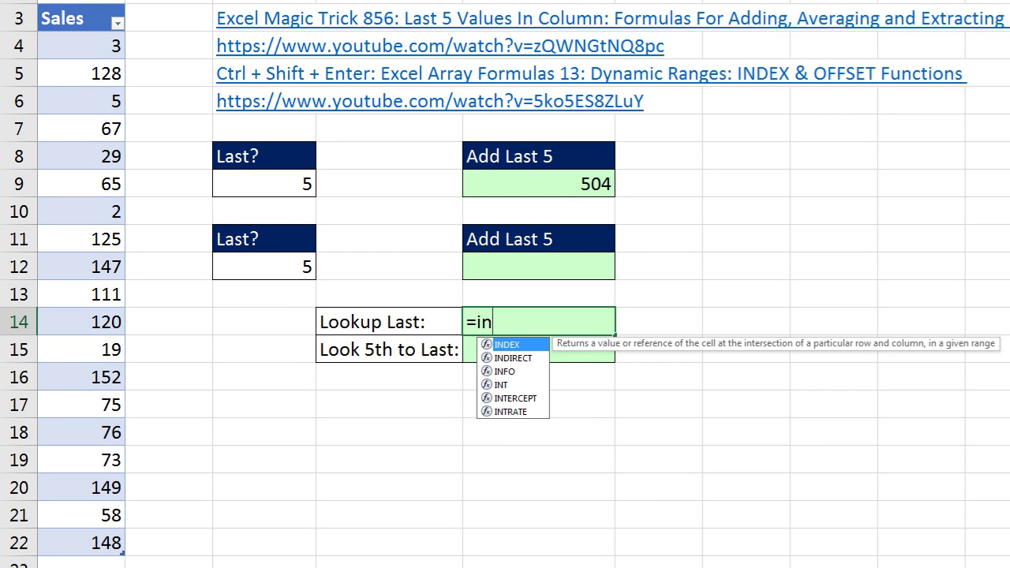
key(Tab)
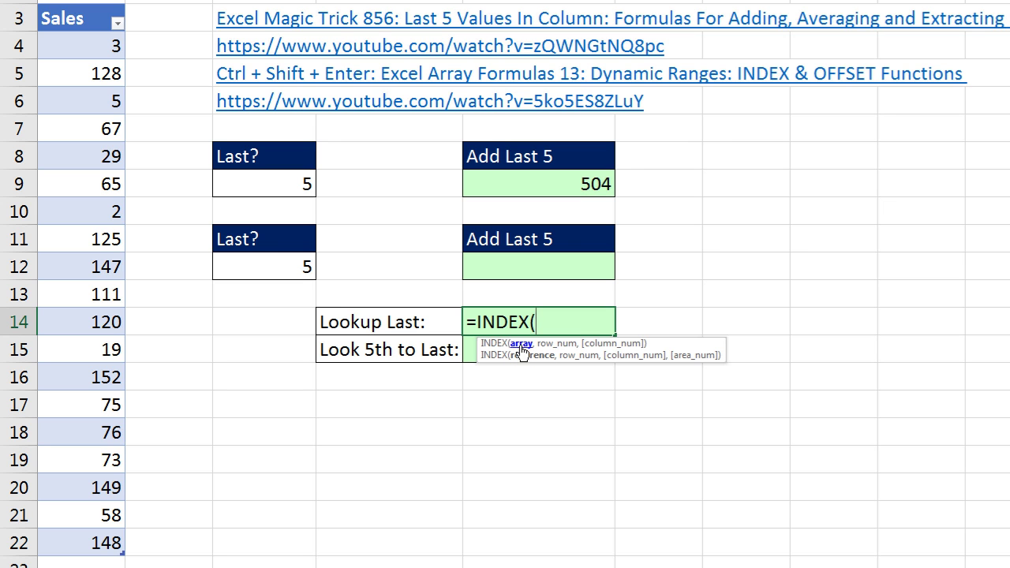
drag(70, 49, 89, 543)
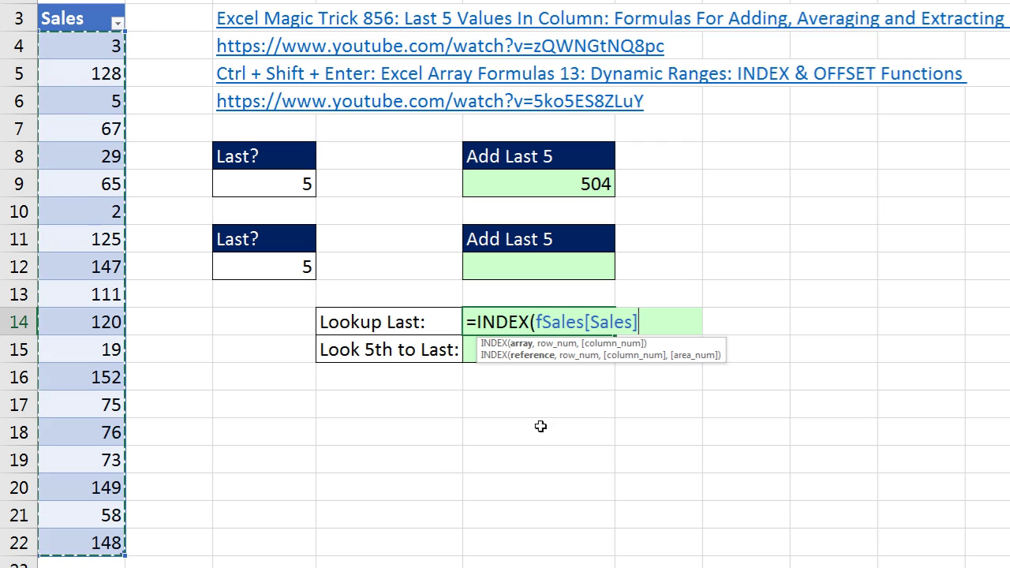
text(,)
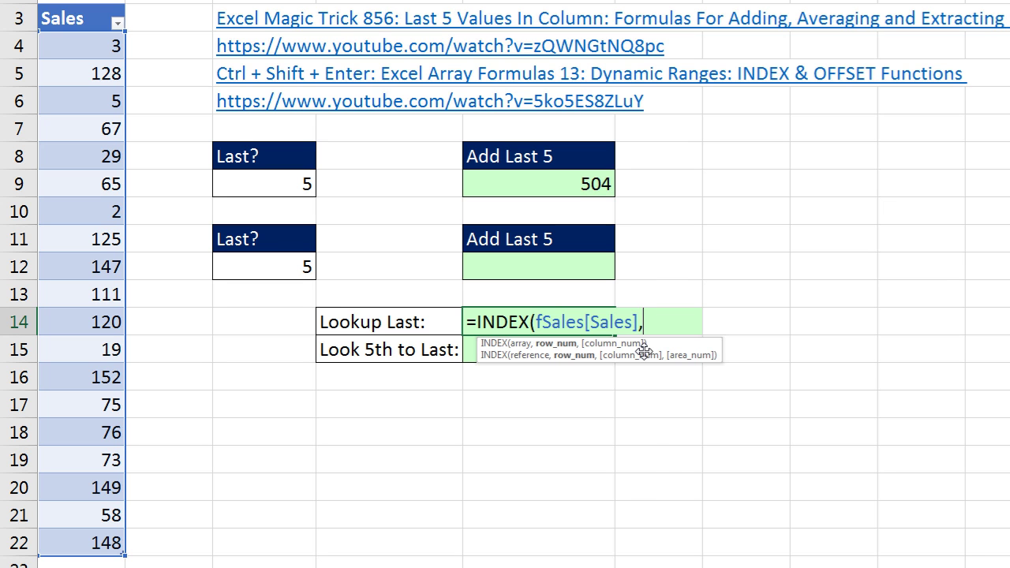
text(count)
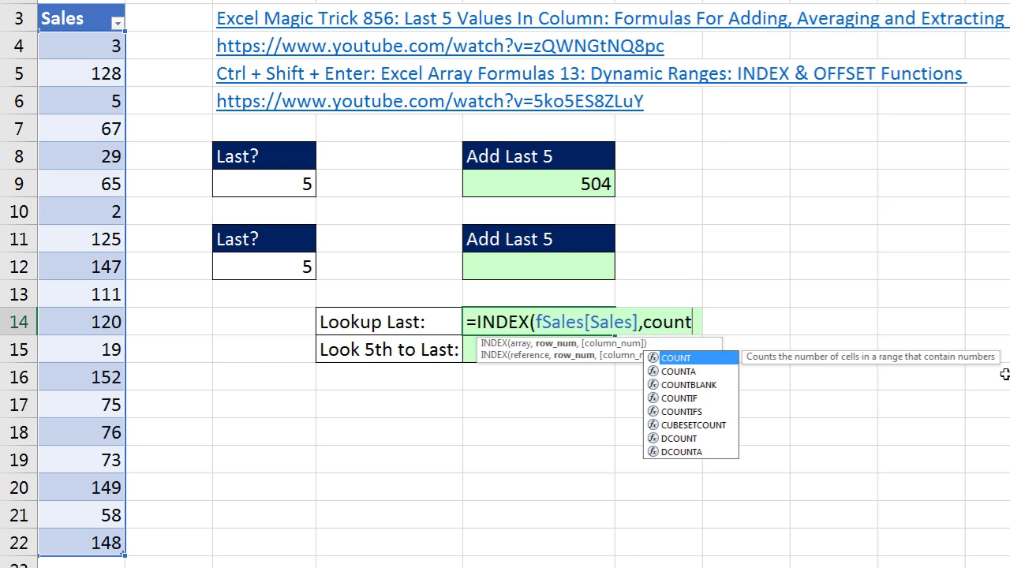
key(Tab)
drag(74, 46, 74, 542)
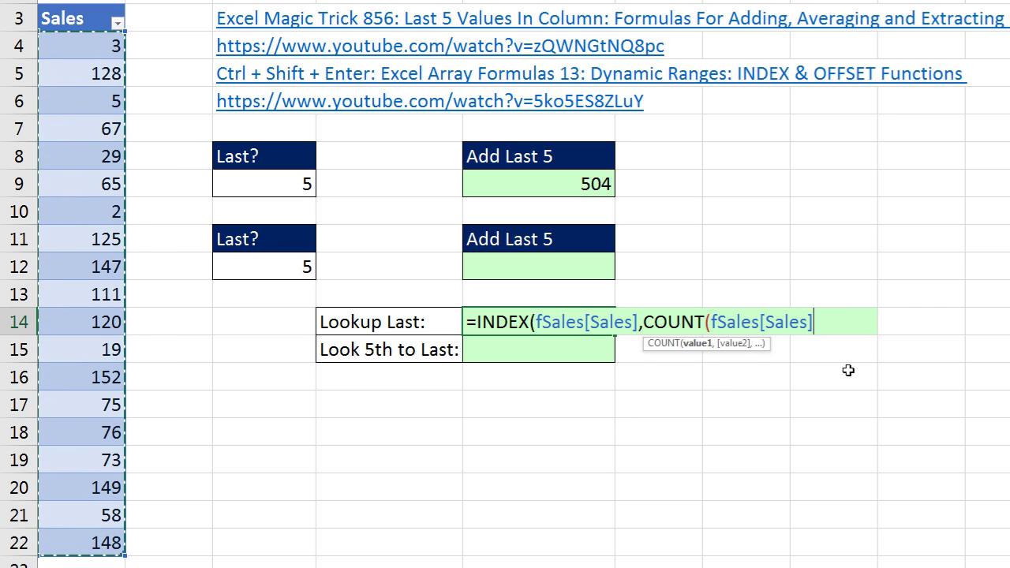
text())
Evaluate the row number argument inside the E14 formula, undo the evaluation, and enter =INDEX(fSales[Sales],COUNT(fSales[Sales]))
click(565, 345)
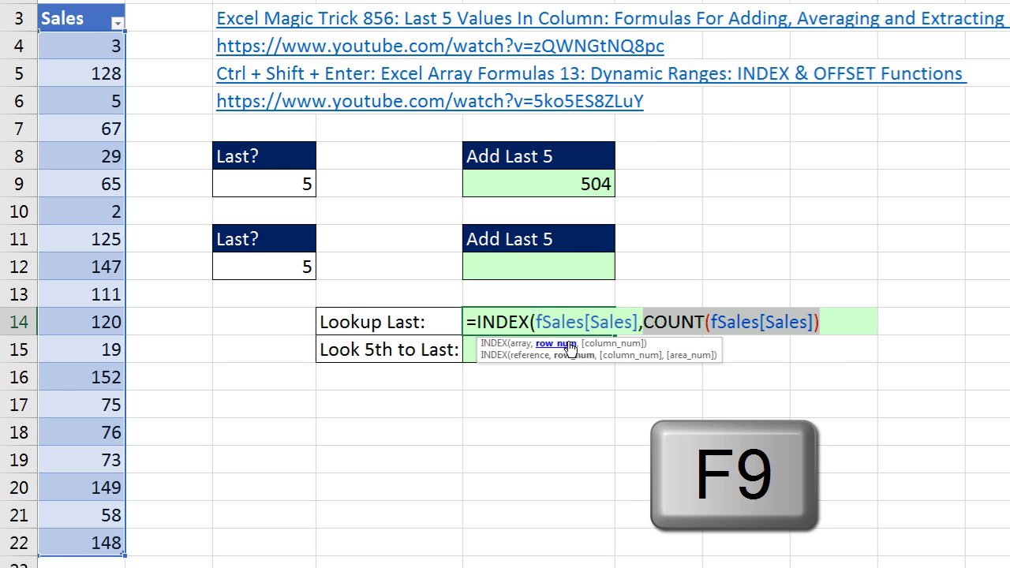
key(F9)
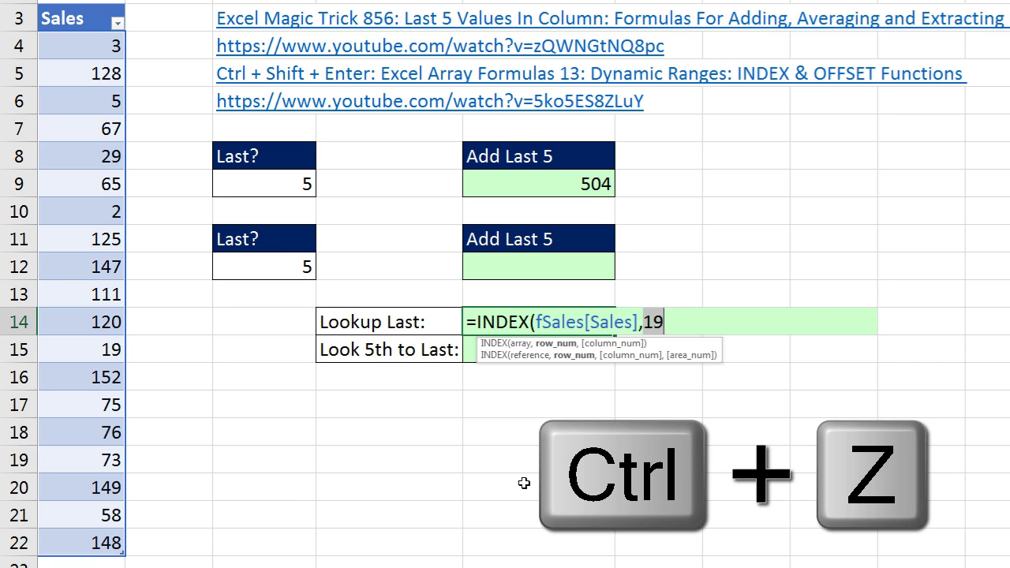
key(ctrl+z)
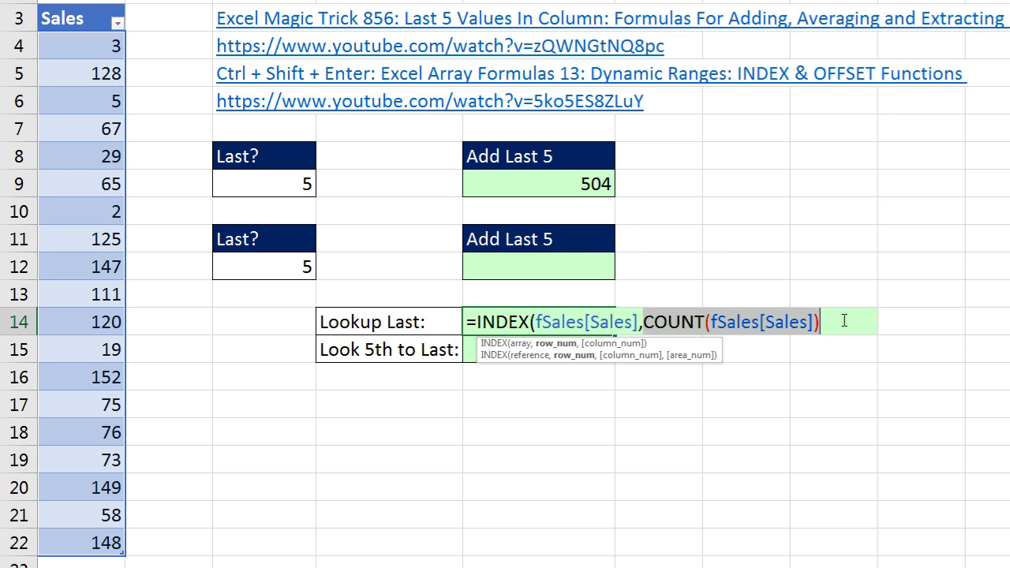
text())
key(Return)
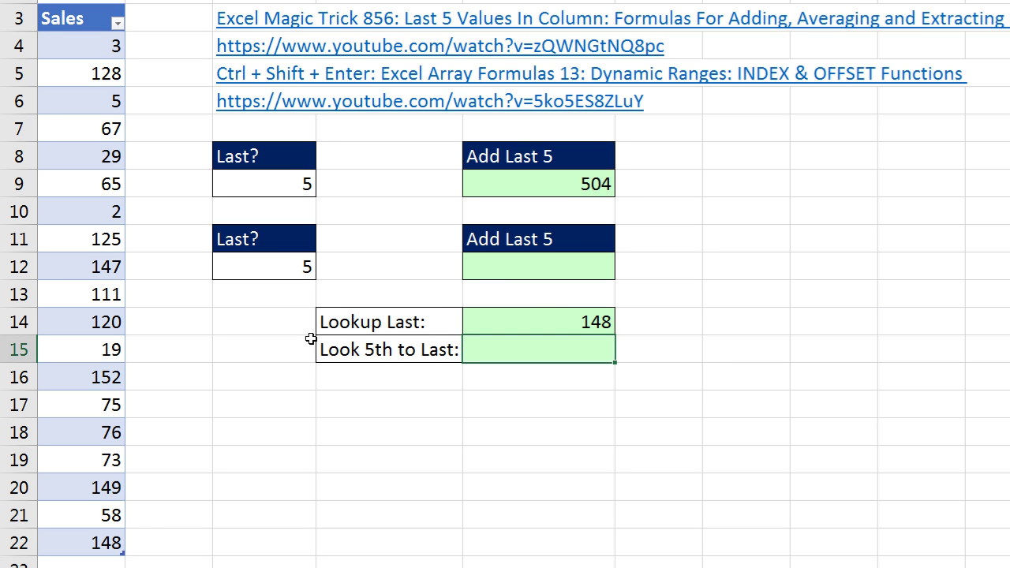
Test the last-value lookup by adding 43 in A23 beneath the Sales table, and undo the entry
click(96, 566)
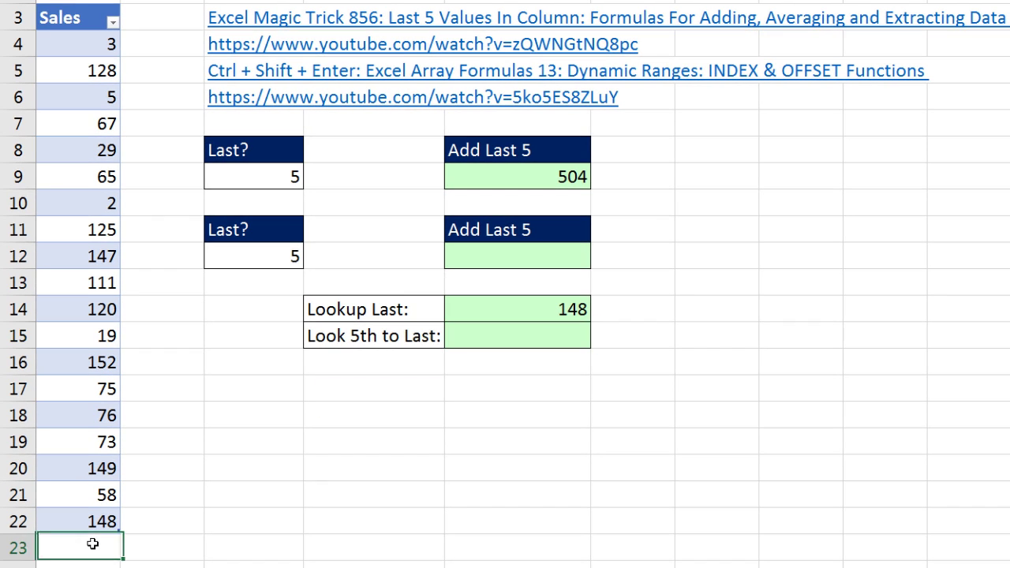
text(43)
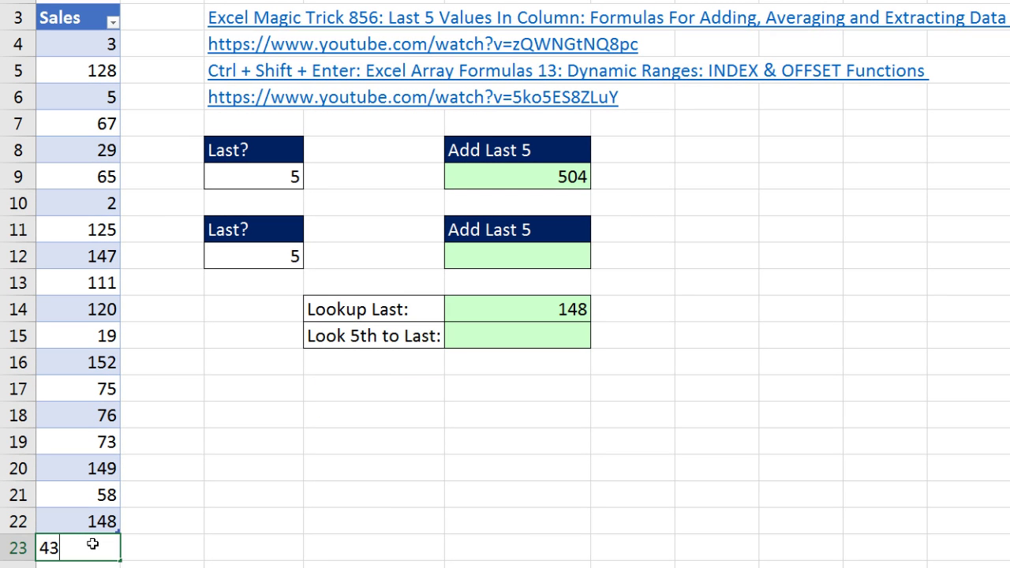
key(Return)
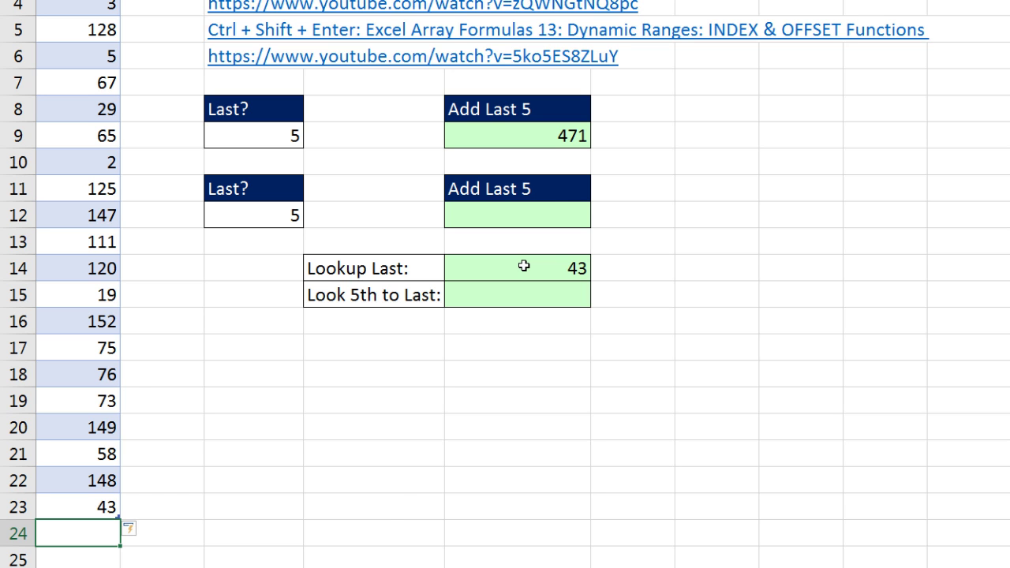
key(ctrl+z)
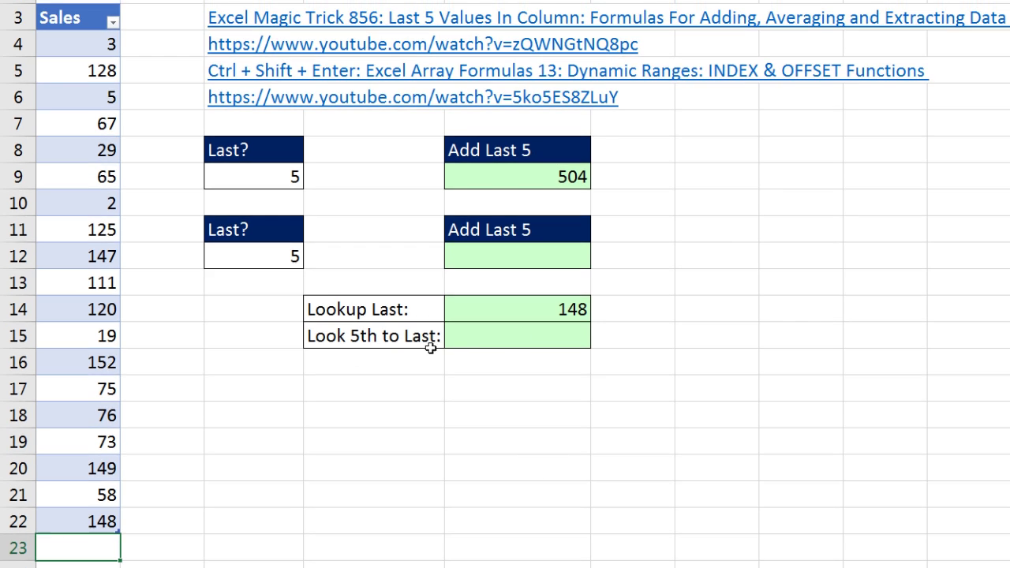
Copy the Lookup Last formula text from E14 into the Look 5th to Last cell E15
double_click(469, 308)
drag(491, 310, 841, 319)
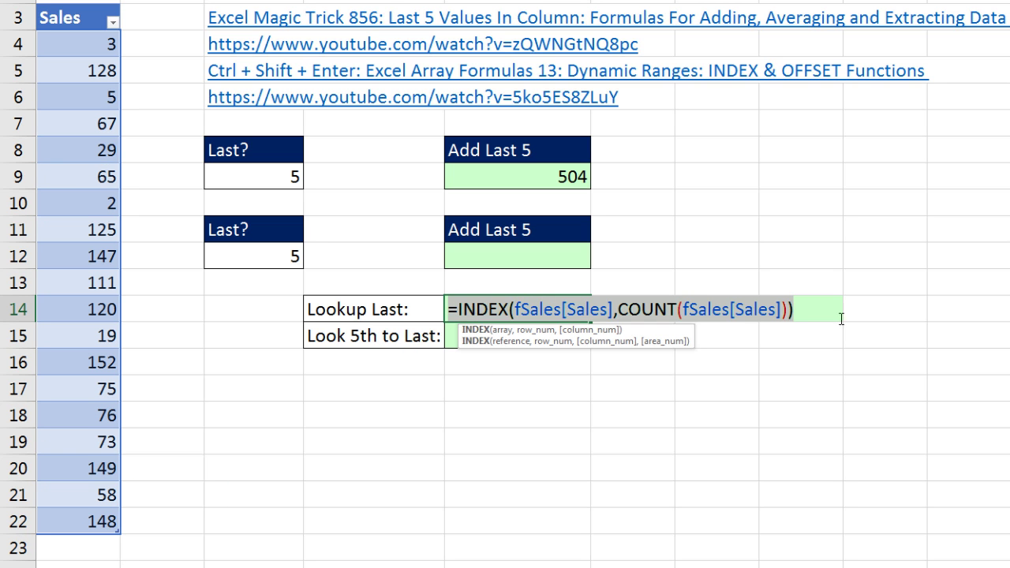
key(ctrl+c)
key(Escape)
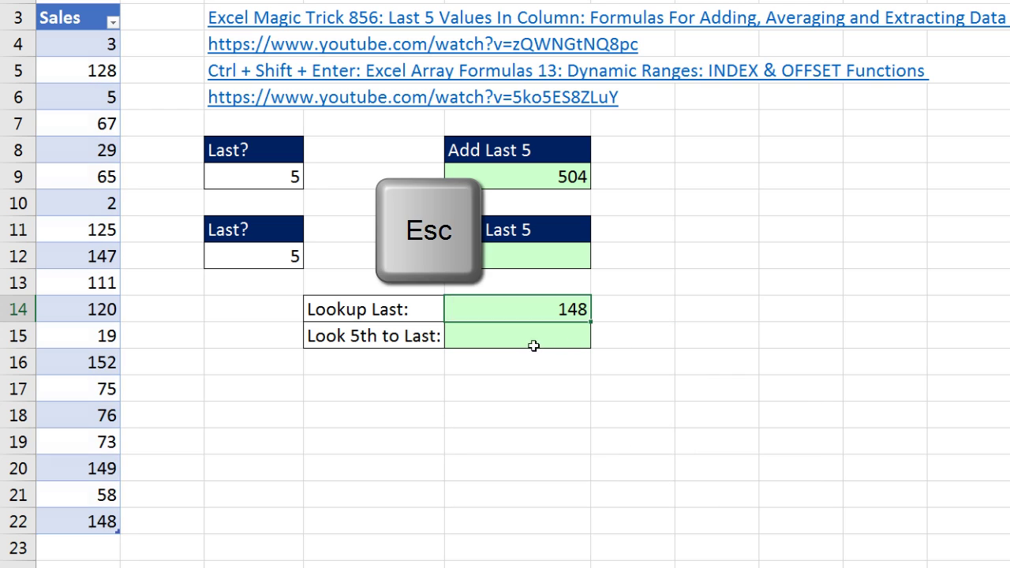
click(521, 341)
key(F2)
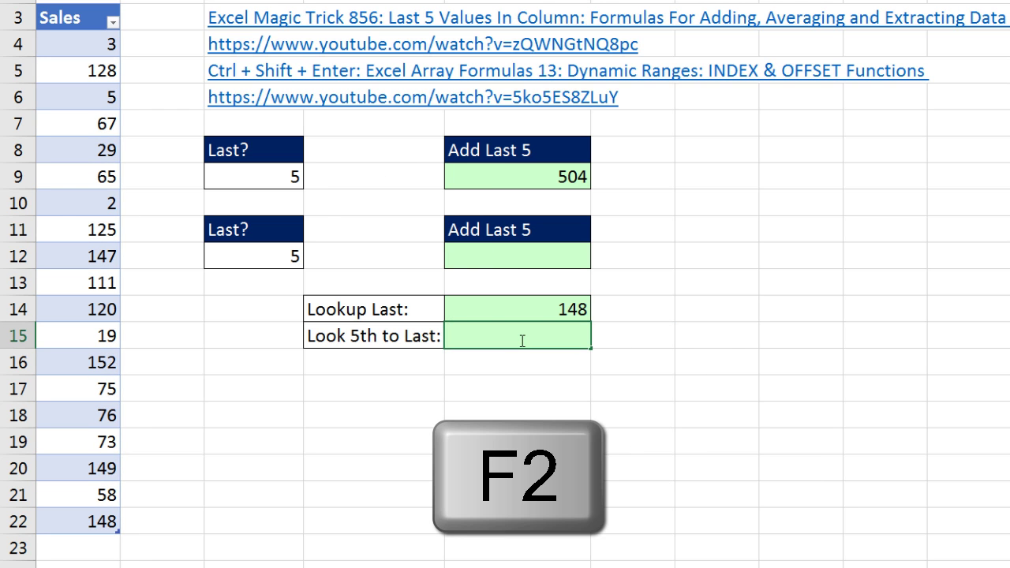
key(ctrl+v)
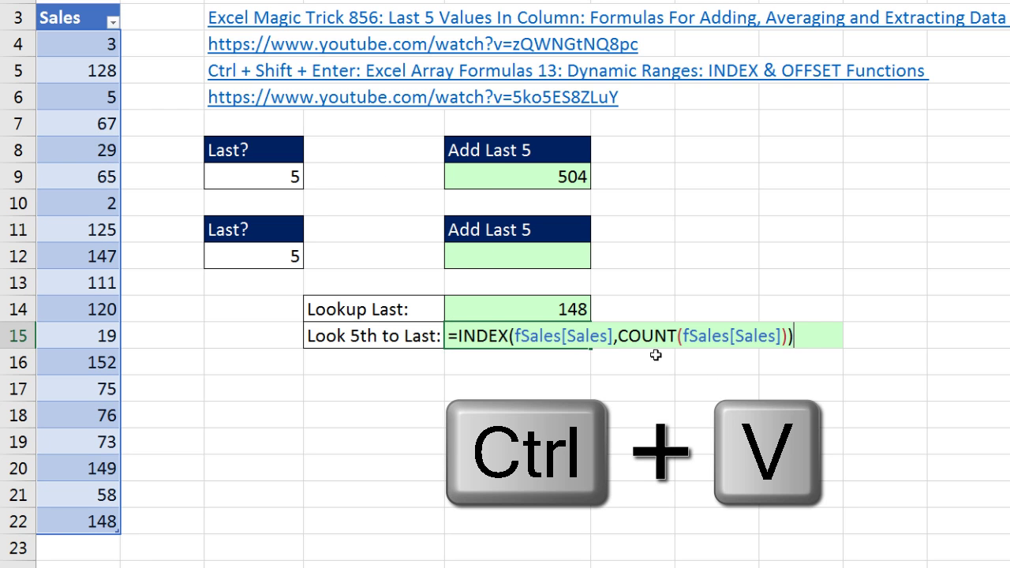
Extend the row number argument in E15's INDEX formula to COUNT(fSales[Sales])-C12+1
click(792, 337)
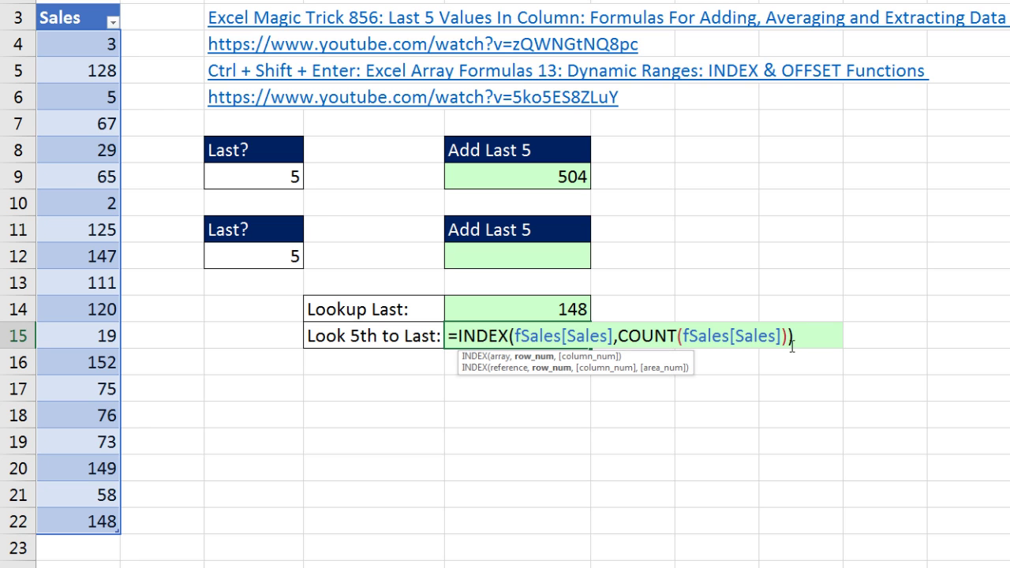
click(535, 360)
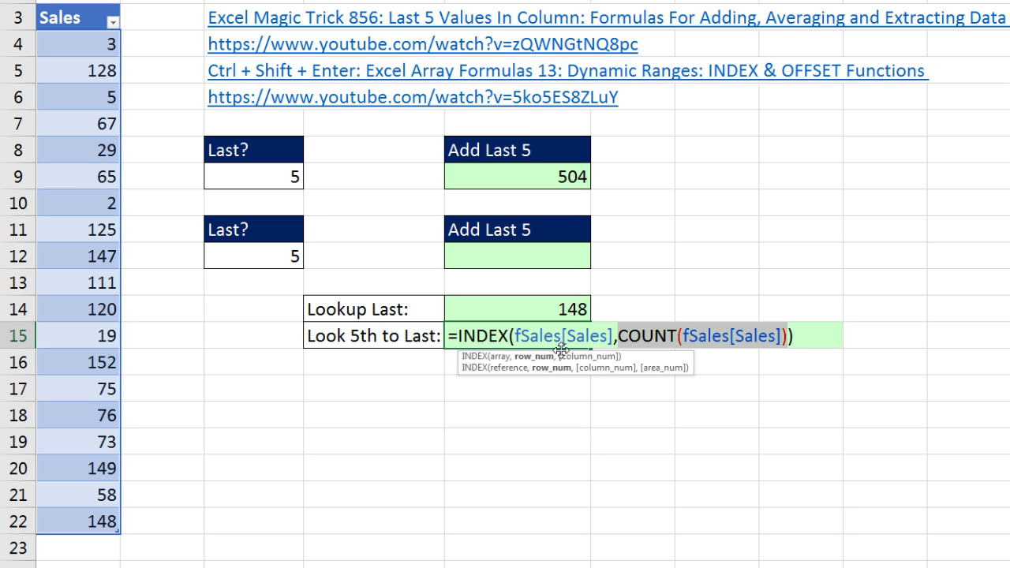
click(790, 337)
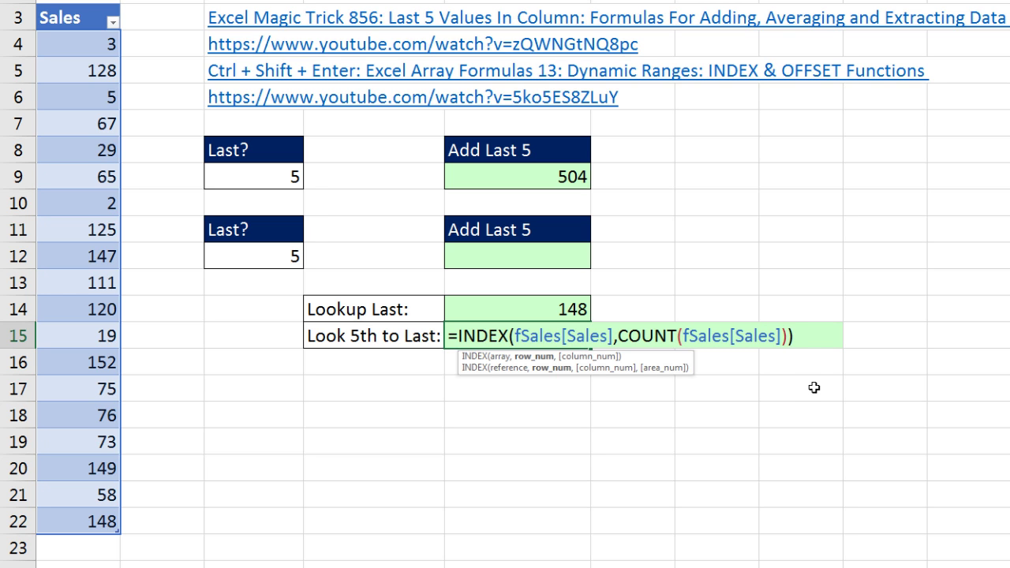
text(-)
click(263, 257)
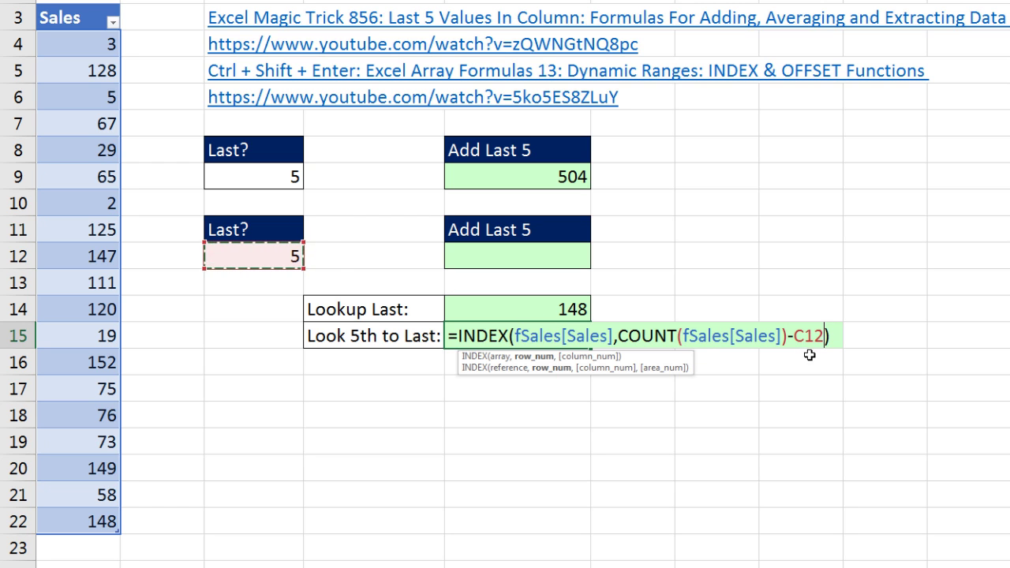
text(+)
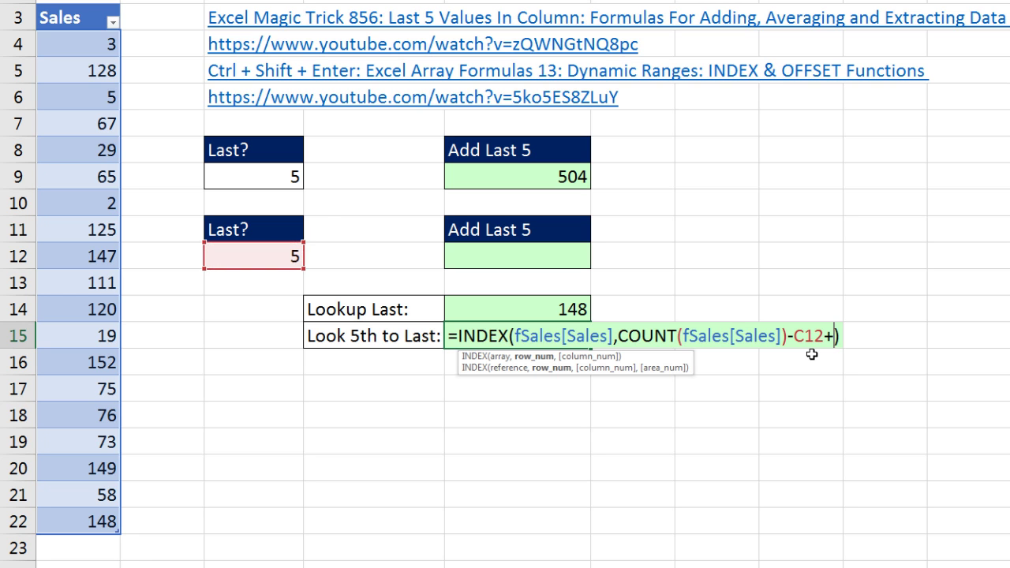
text(1)
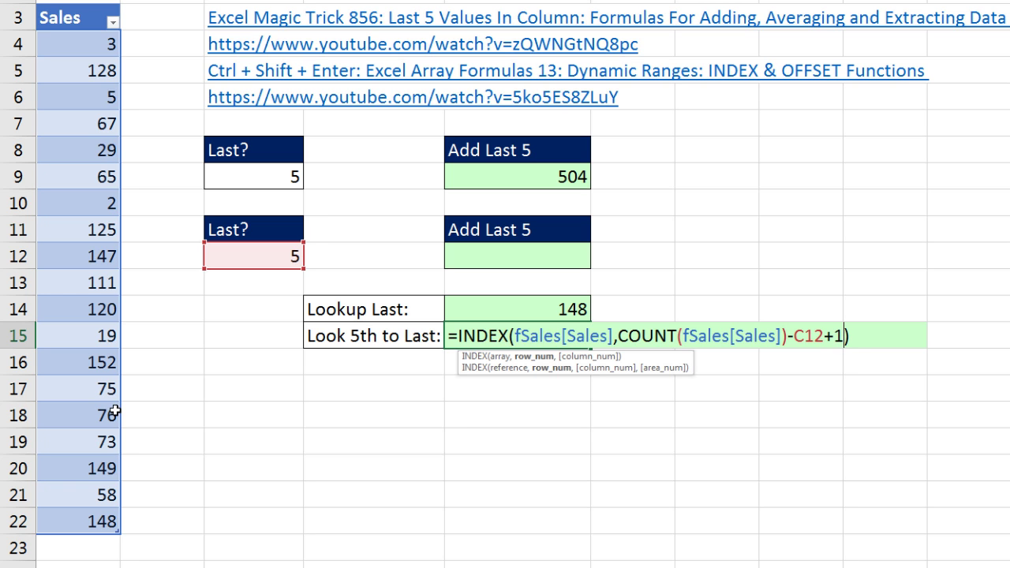
Evaluate the row number argument inside the E15 formula, undo the evaluation, and enter =INDEX(fSales[Sales],COUNT(fSales[Sales])-C12+1)
click(534, 357)
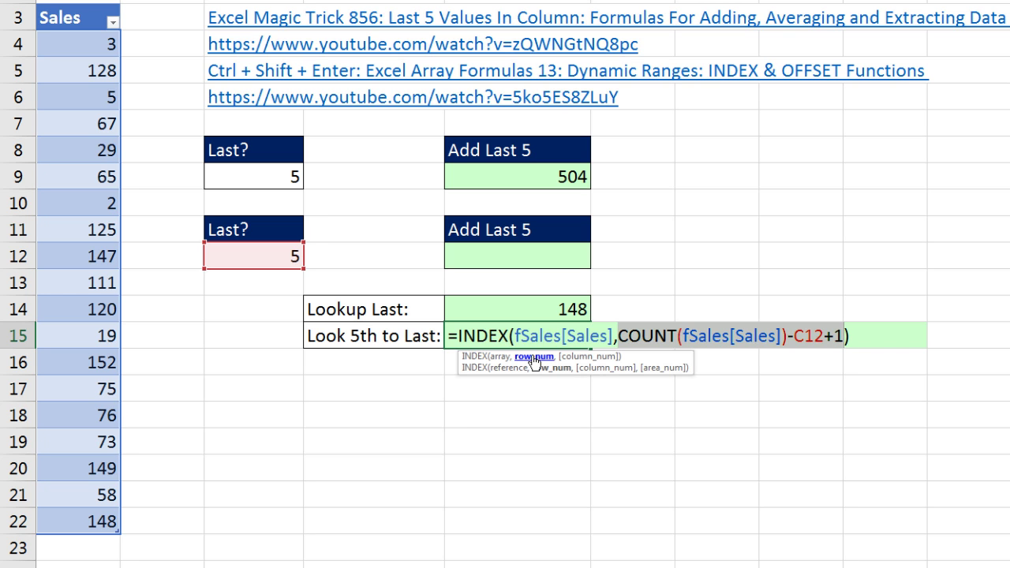
key(F9)
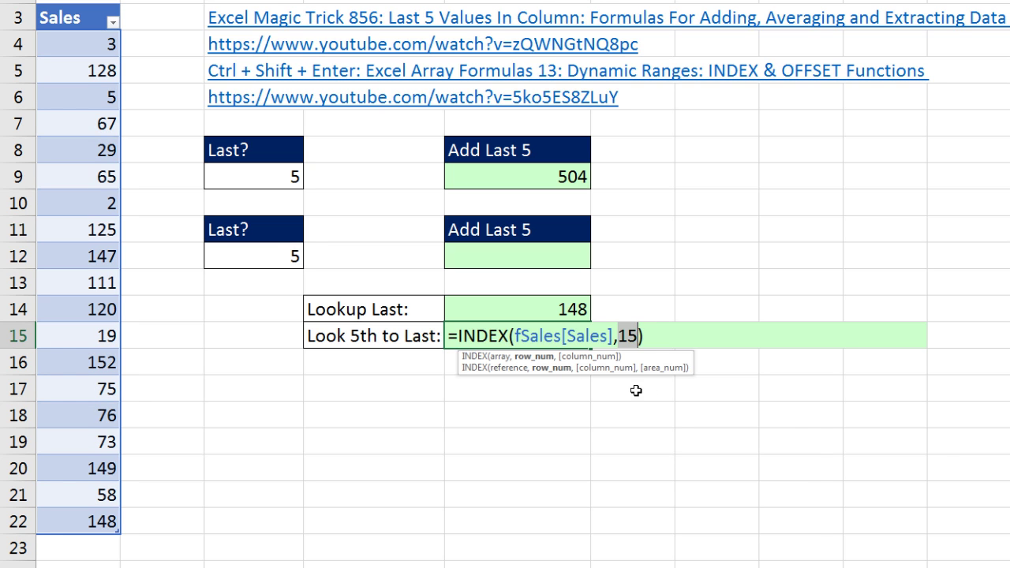
key(ctrl+z)
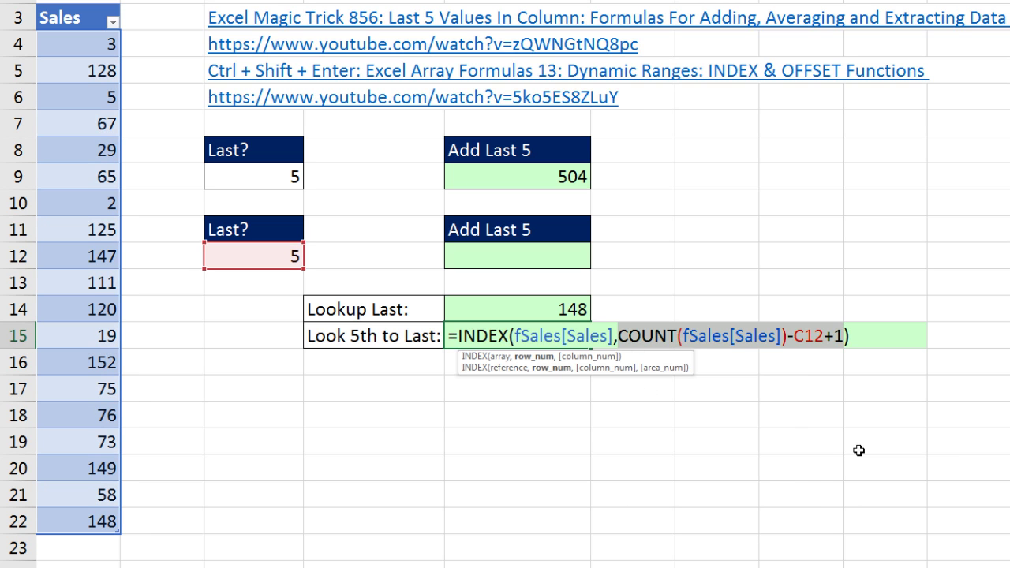
key(Return)
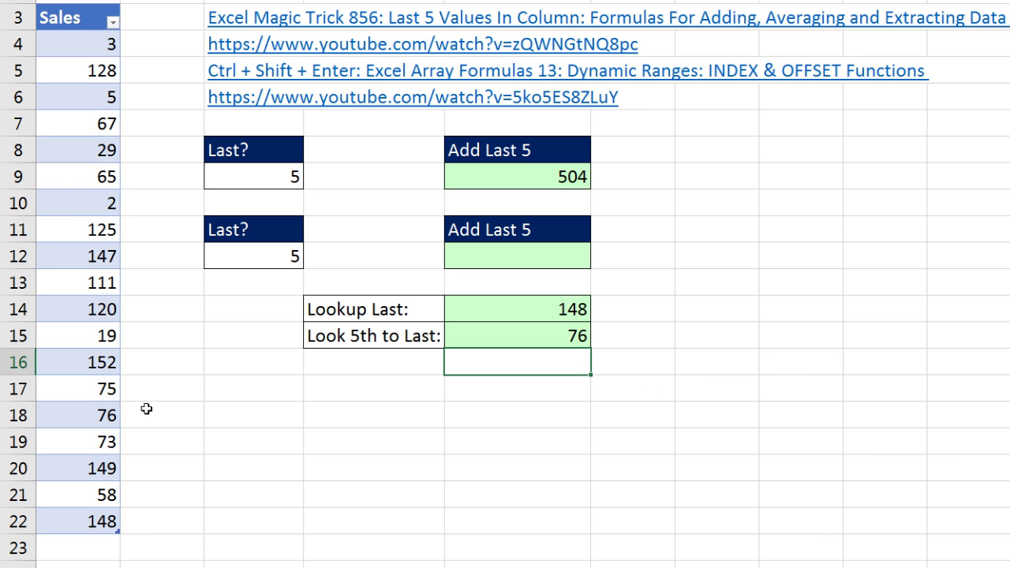
Test the lookup formulas by setting the Last? value in C12 to 6, and undo the change
click(242, 254)
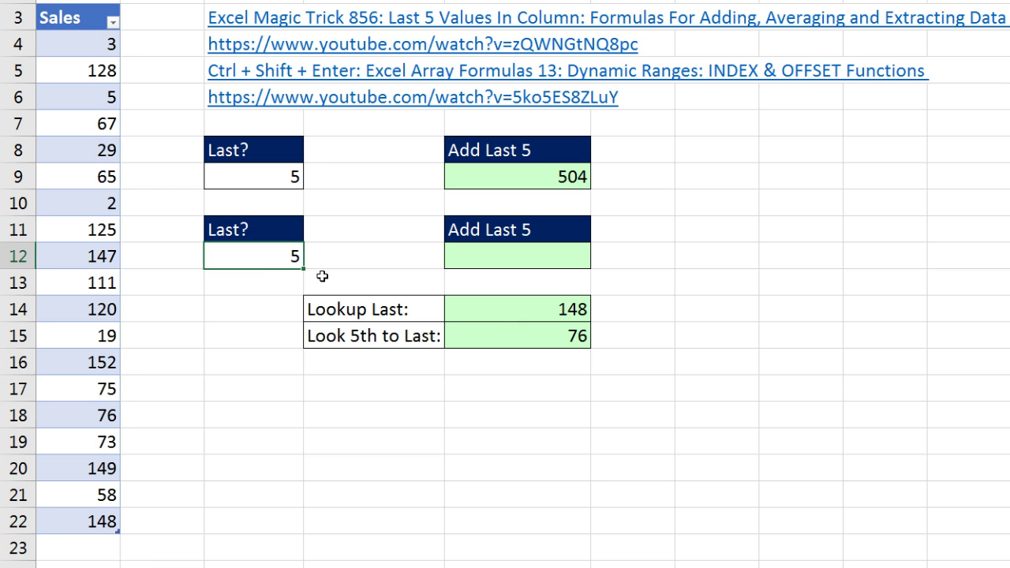
text(6)
key(Return)
click(509, 307)
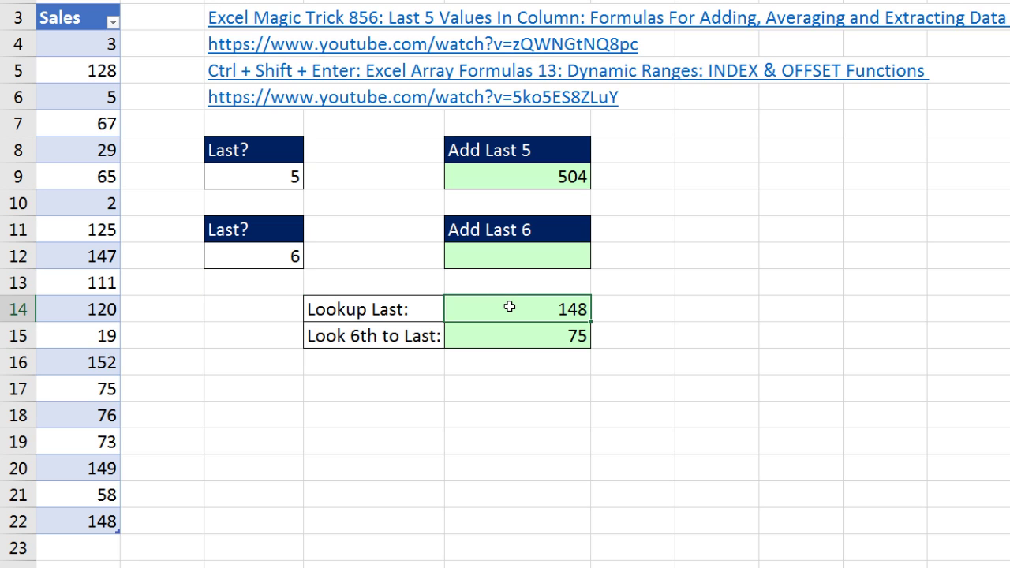
click(505, 340)
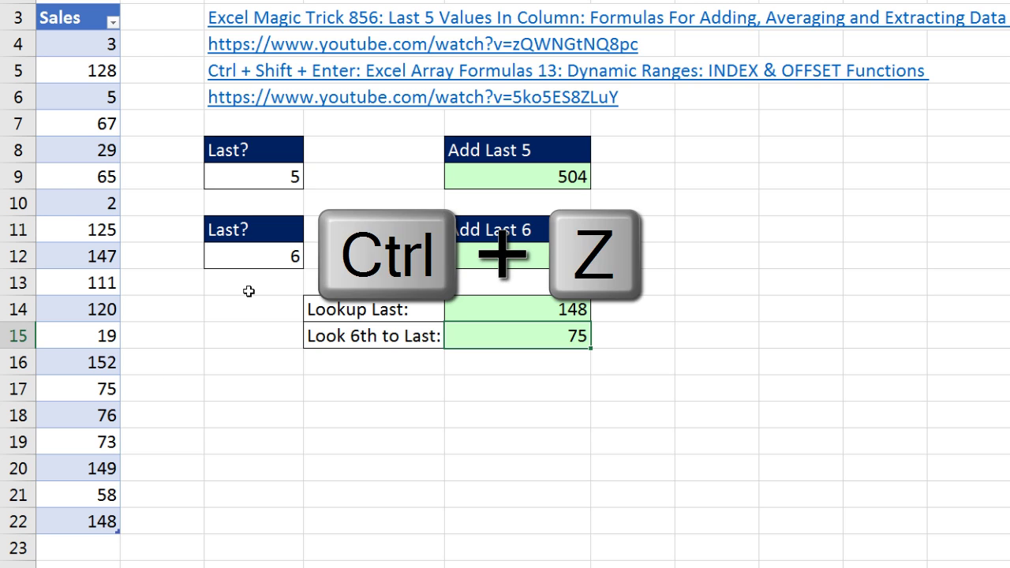
key(ctrl+z)
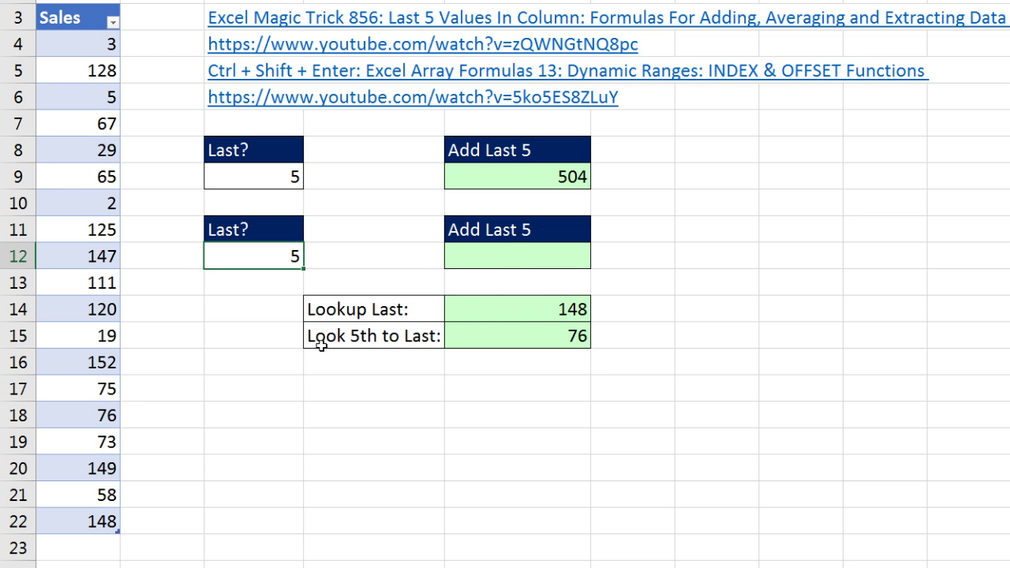
Copy E14's formula text without its equal sign, display the Clipboard pane and widen it, and keep the cell's formula
click(516, 314)
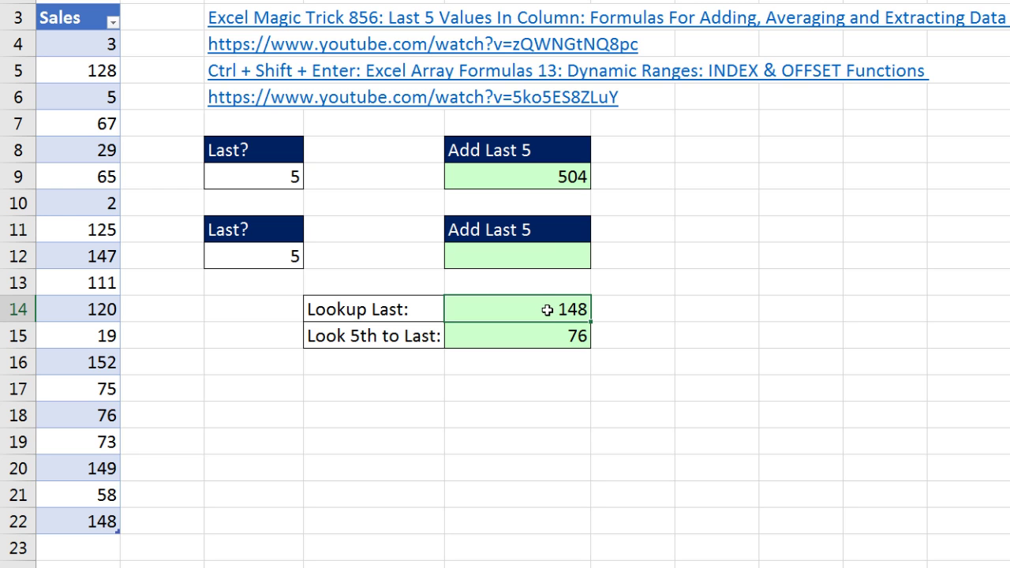
key(F2)
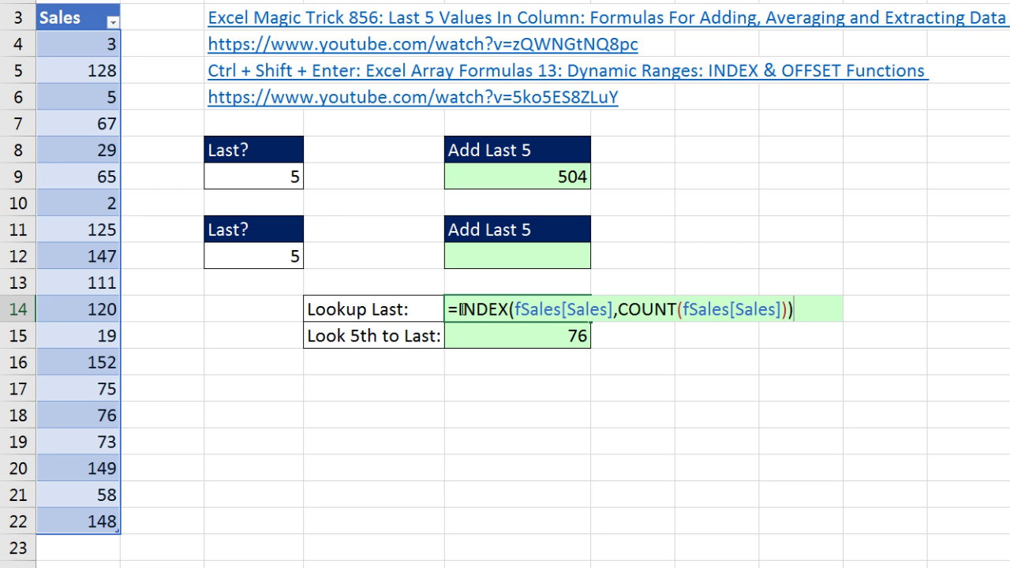
drag(459, 310, 797, 310)
key(ctrl+c)
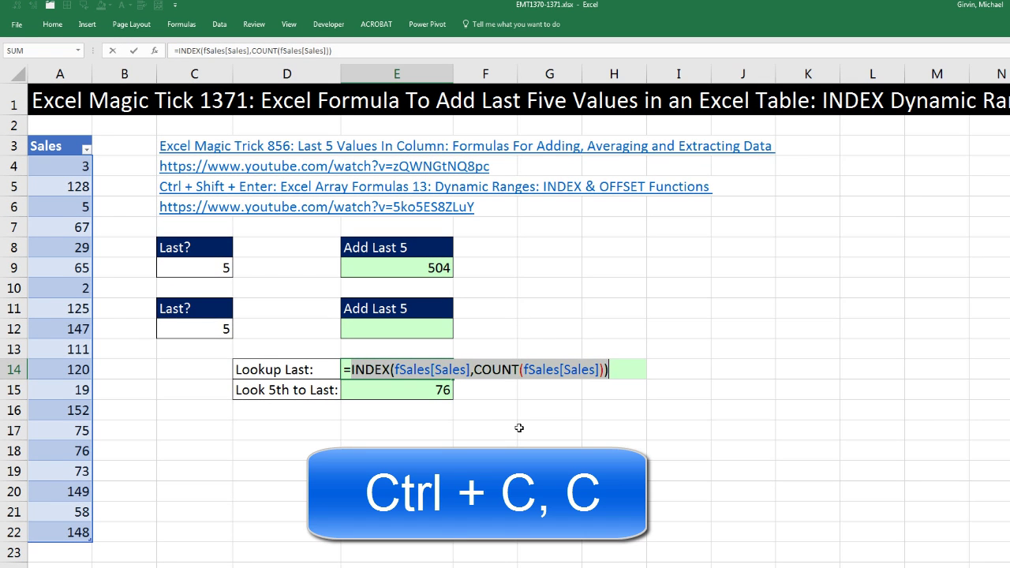
key(ctrl+c)
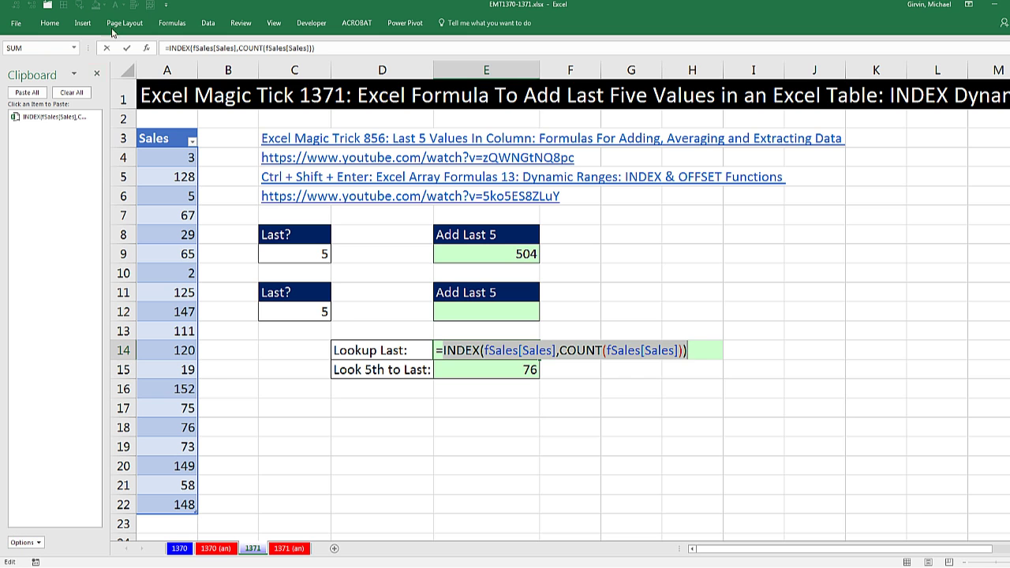
click(50, 23)
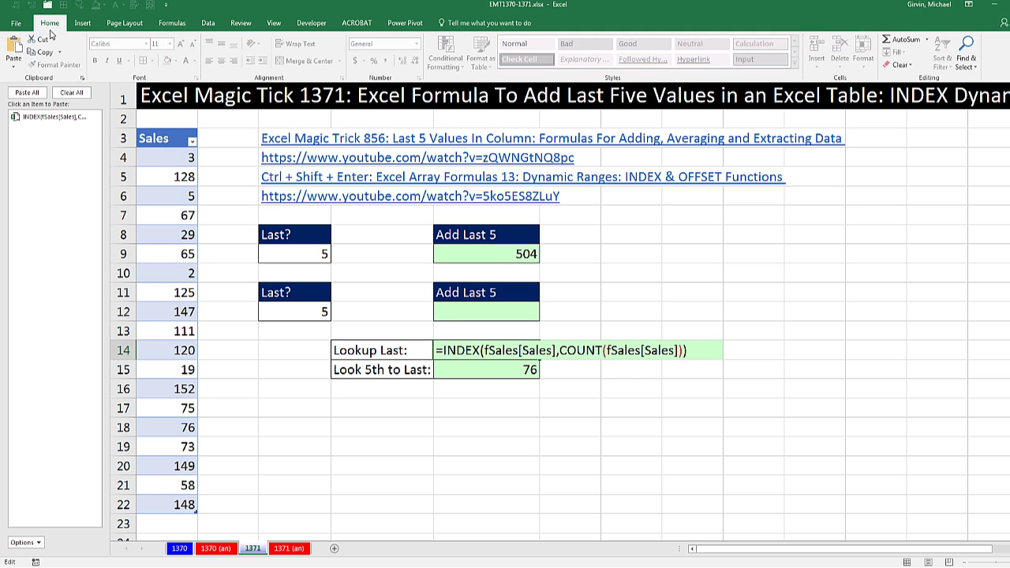
click(82, 83)
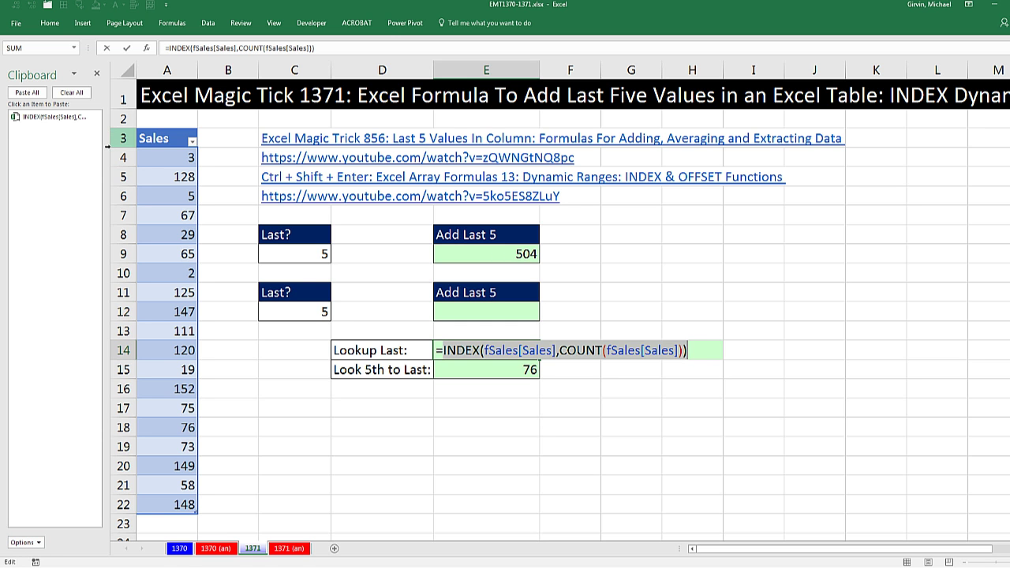
drag(107, 146, 141, 146)
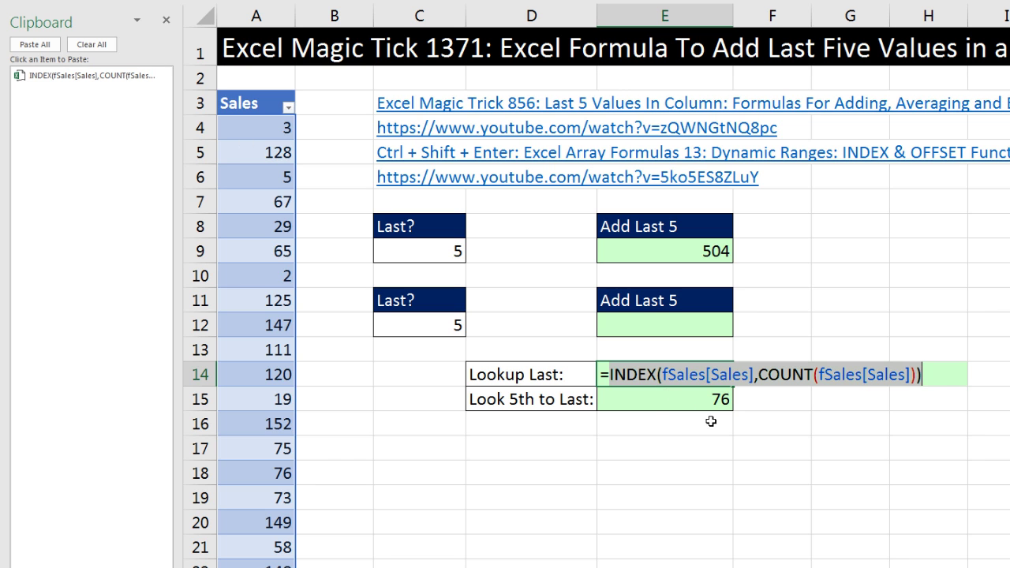
key(Return)
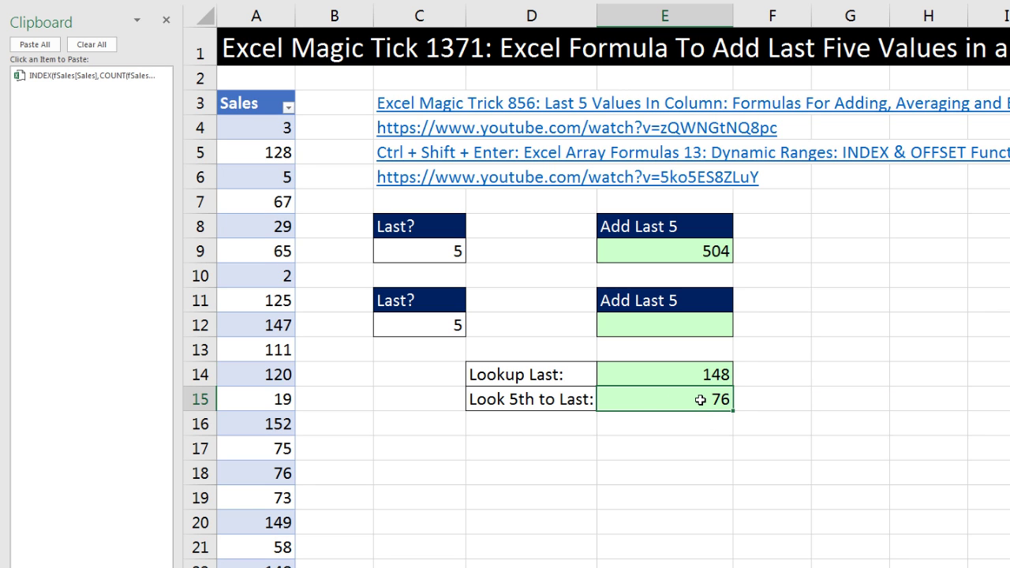
Copy E15's formula text without its equal sign to the Clipboard pane, and widen the pane to show both formulas fully
double_click(700, 400)
drag(615, 401, 981, 412)
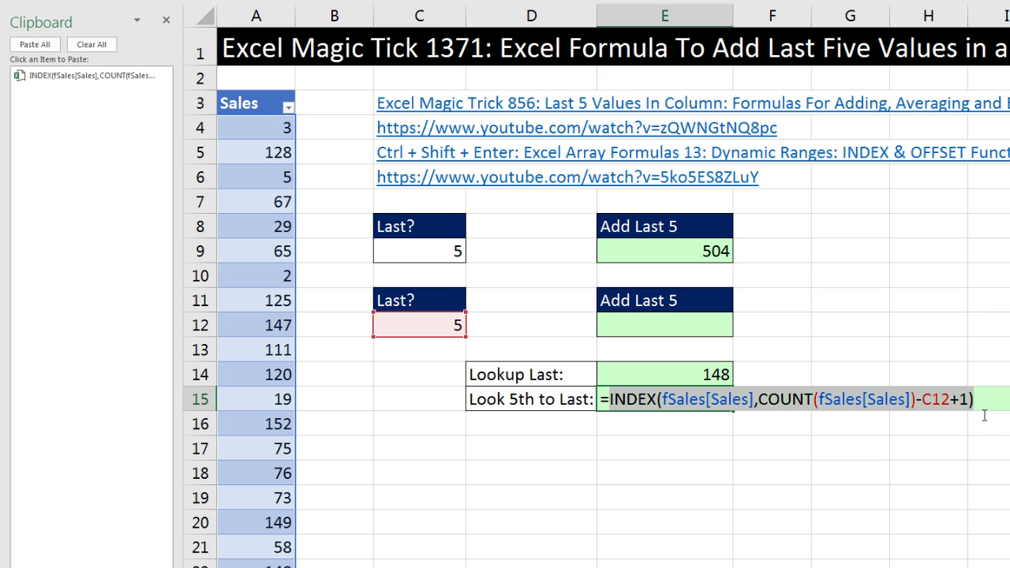
key(ctrl+c)
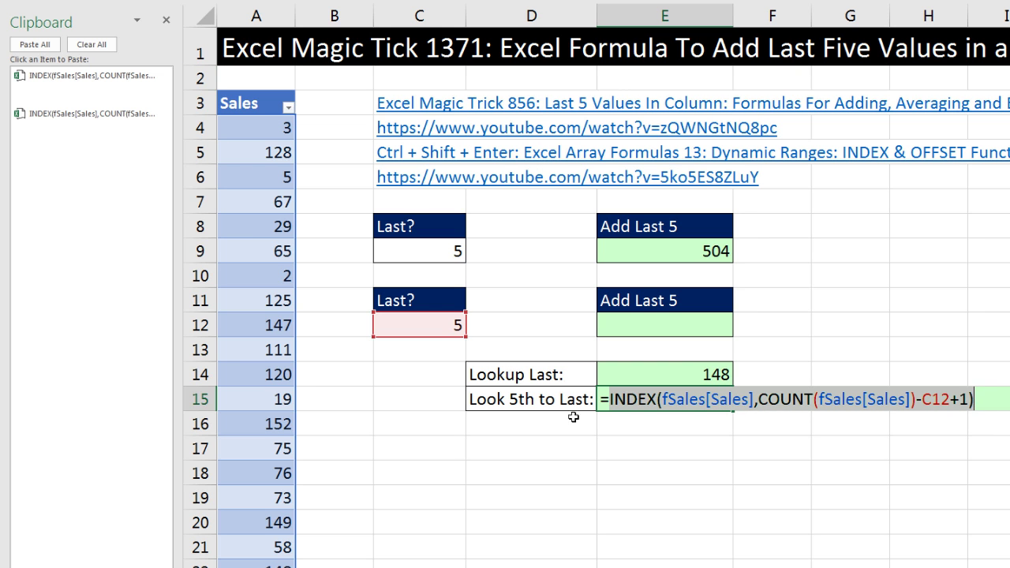
key(Escape)
drag(172, 91, 239, 91)
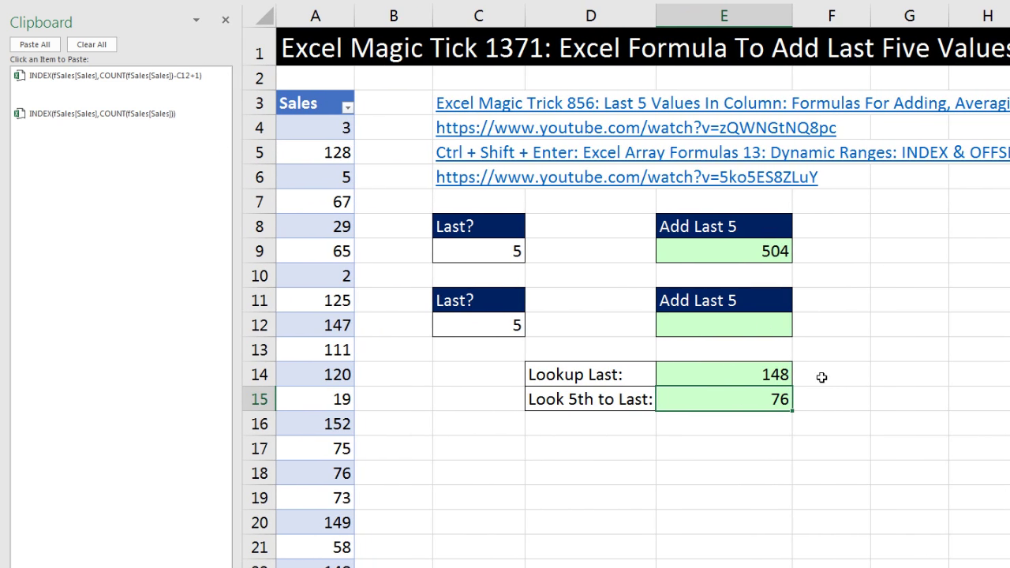
In E12, join the two copied INDEX formulas with a colon, the fifth-to-last lookup first, and evaluate the resulting range expression
click(748, 327)
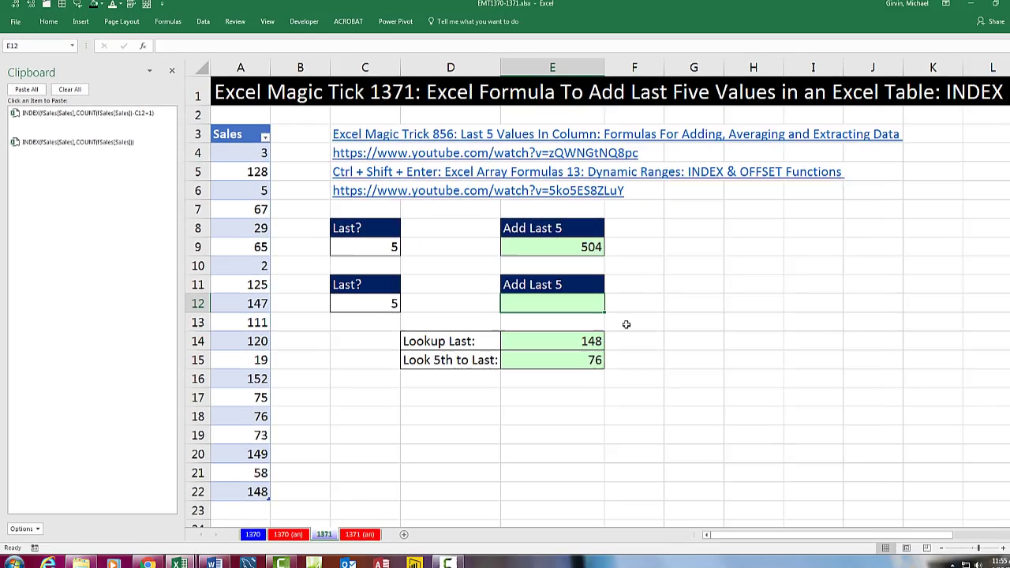
text(=)
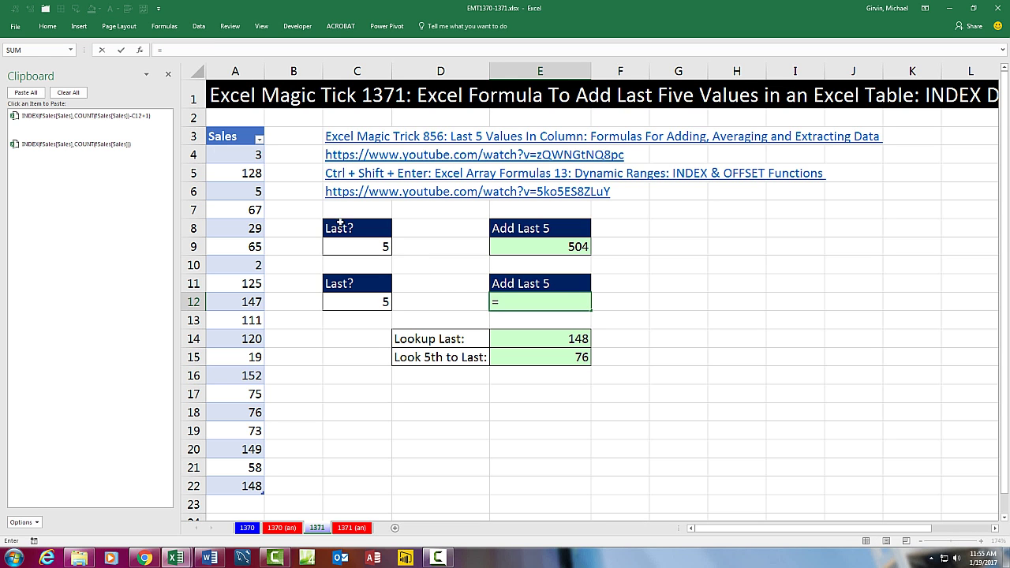
click(55, 128)
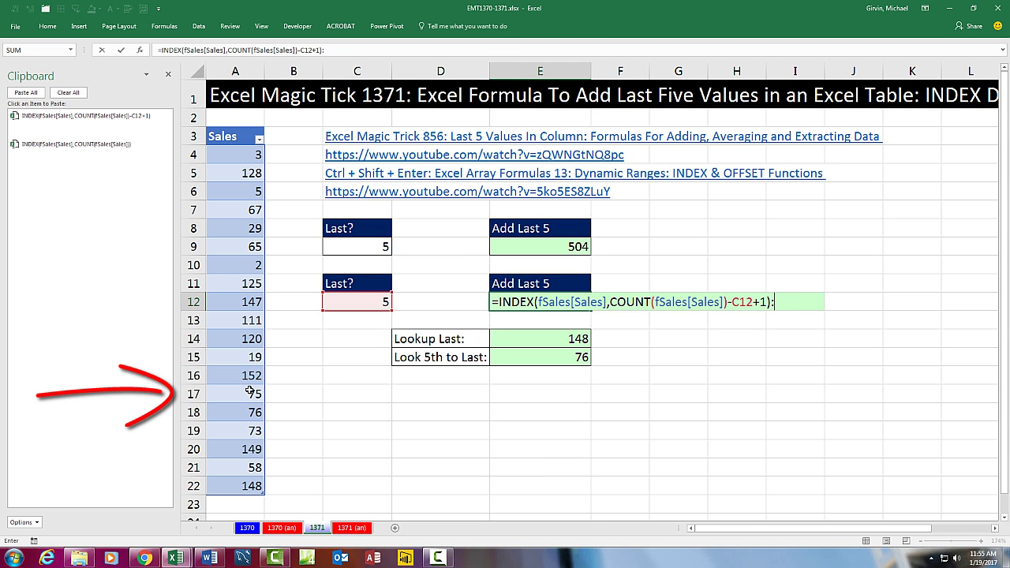
click(52, 149)
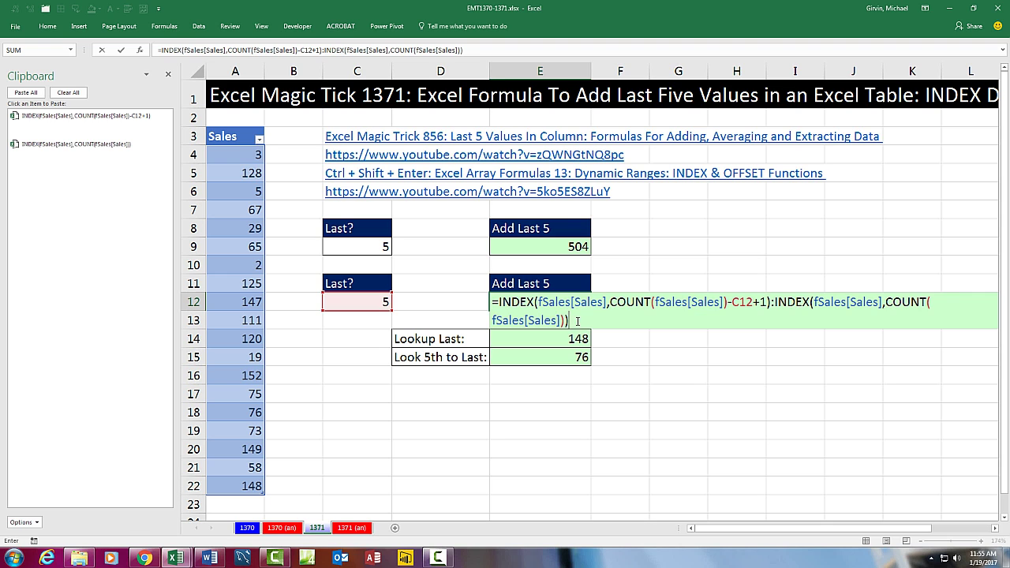
drag(578, 321, 450, 289)
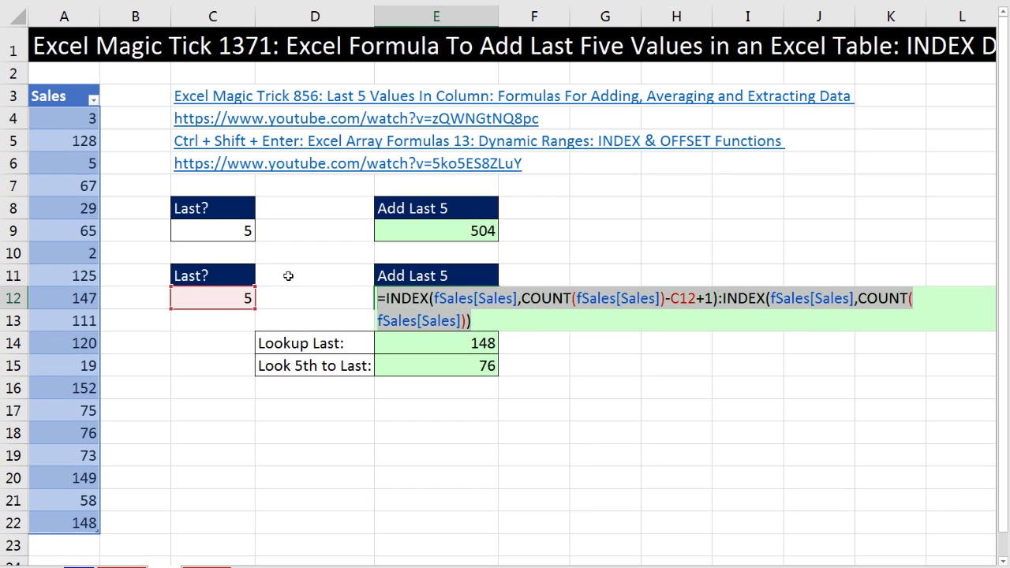
key(F9)
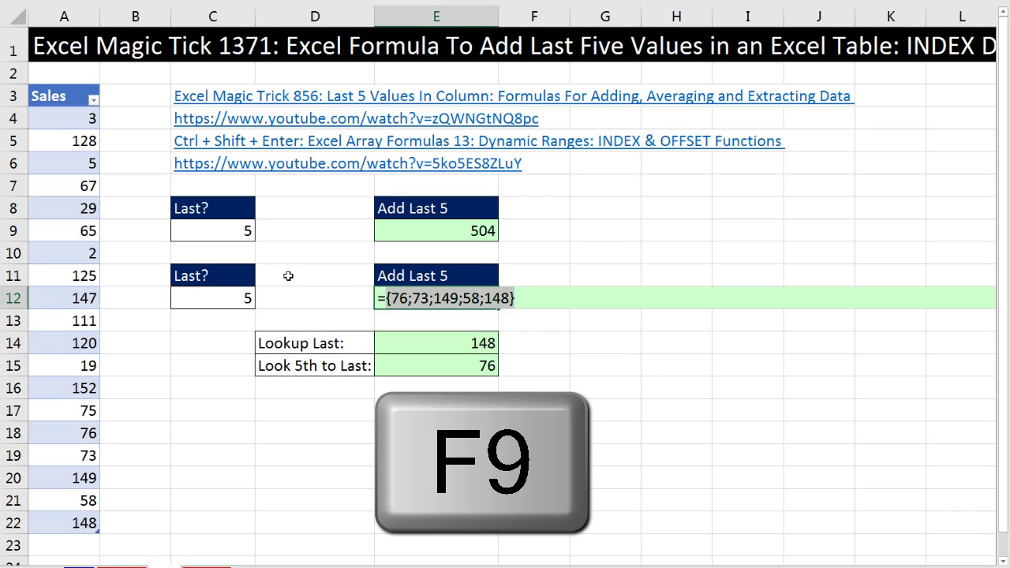
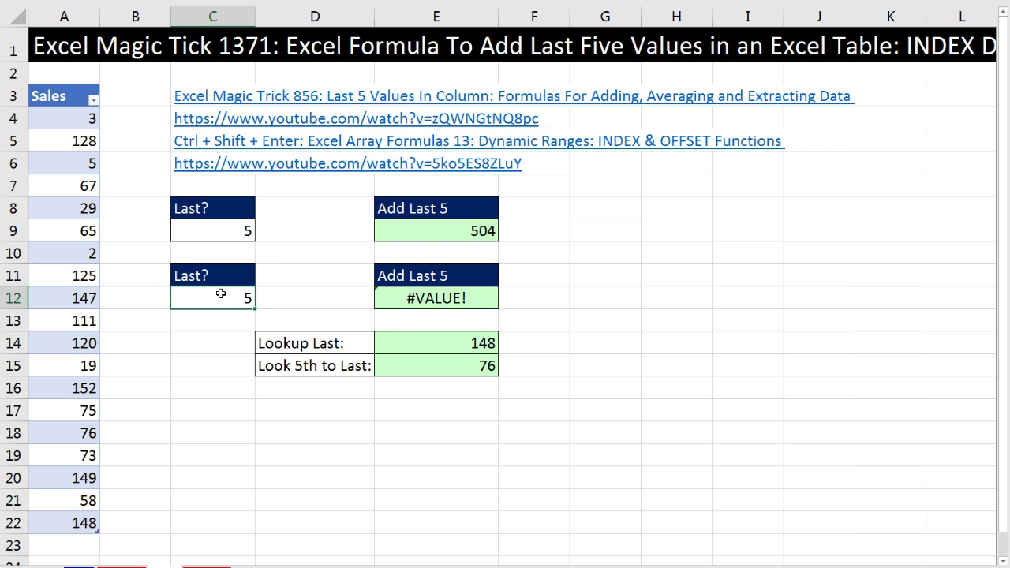
Set the Last? value in C12 to 6, evaluate the range expression in E12, and undo the evaluation
key(Return)
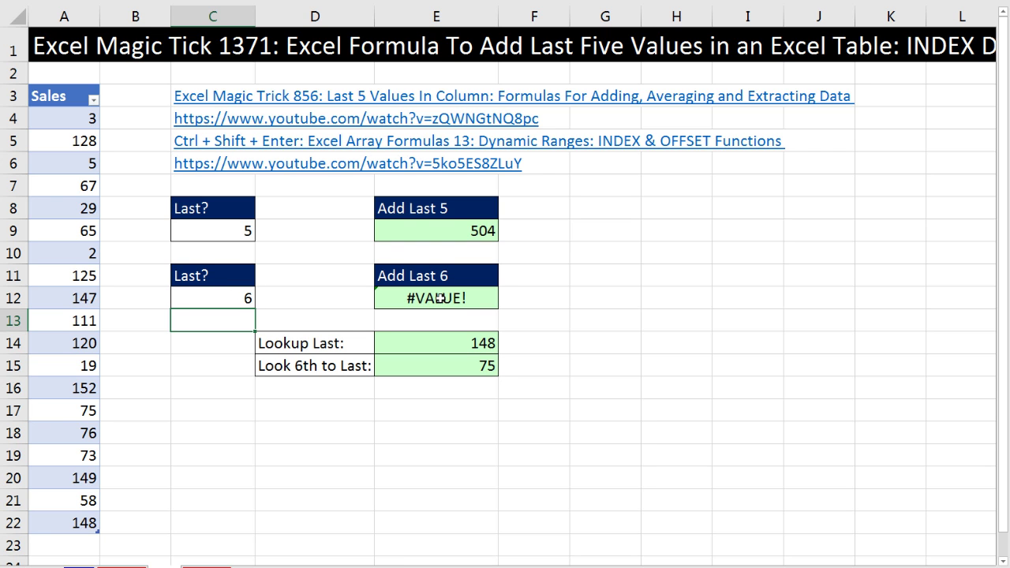
double_click(439, 298)
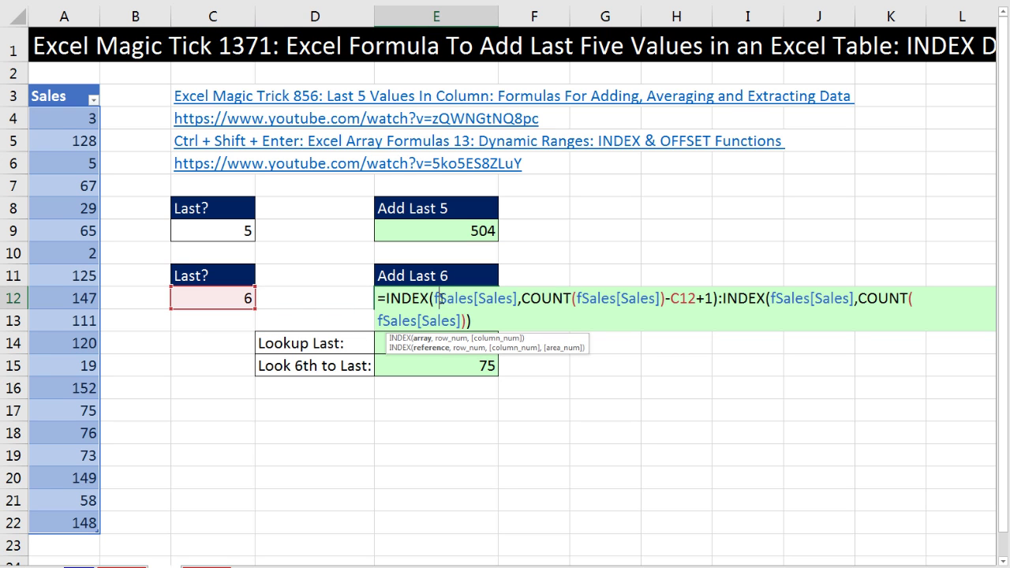
drag(379, 299, 527, 325)
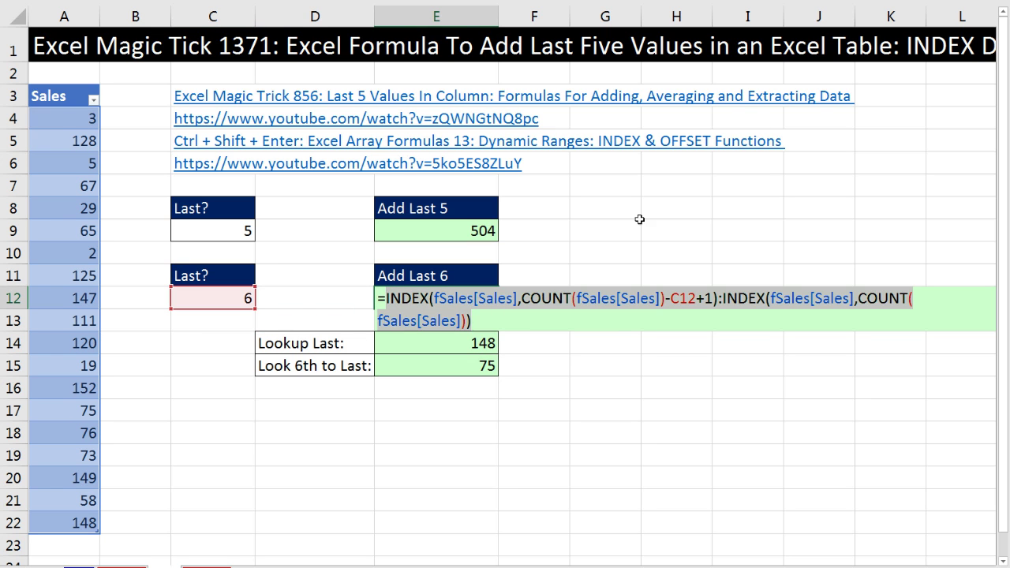
key(F9)
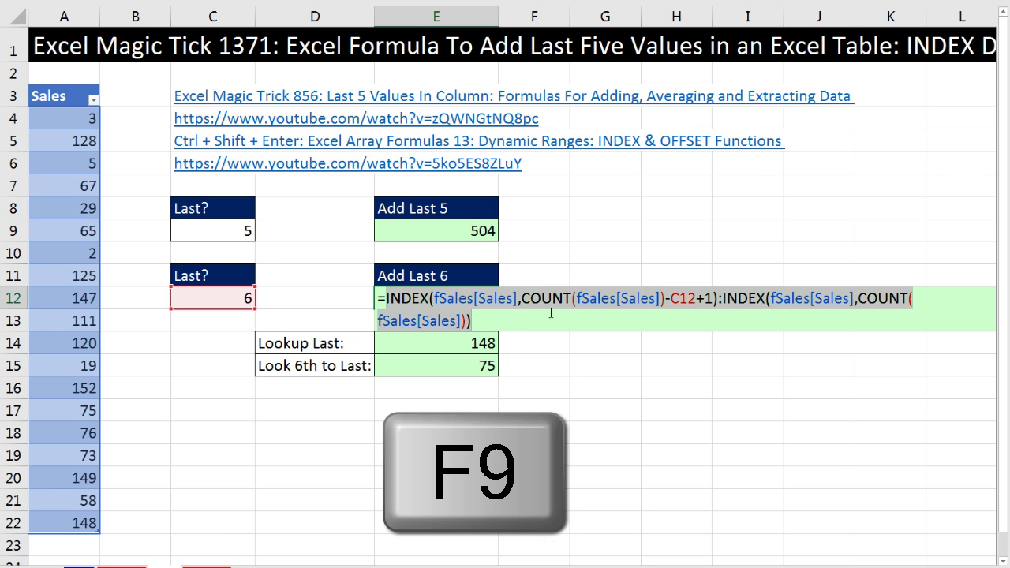
key(F9)
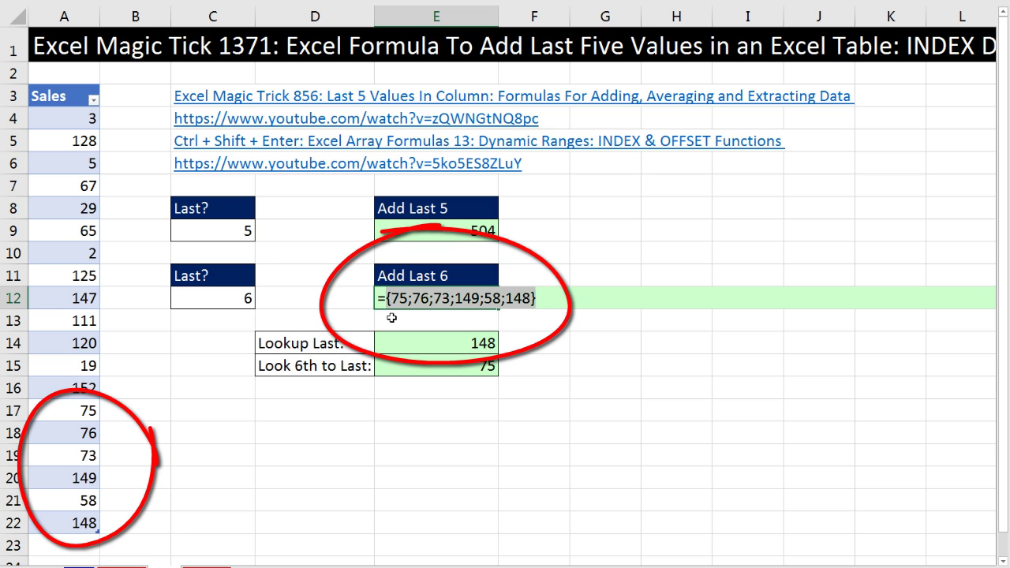
key(ctrl+z)
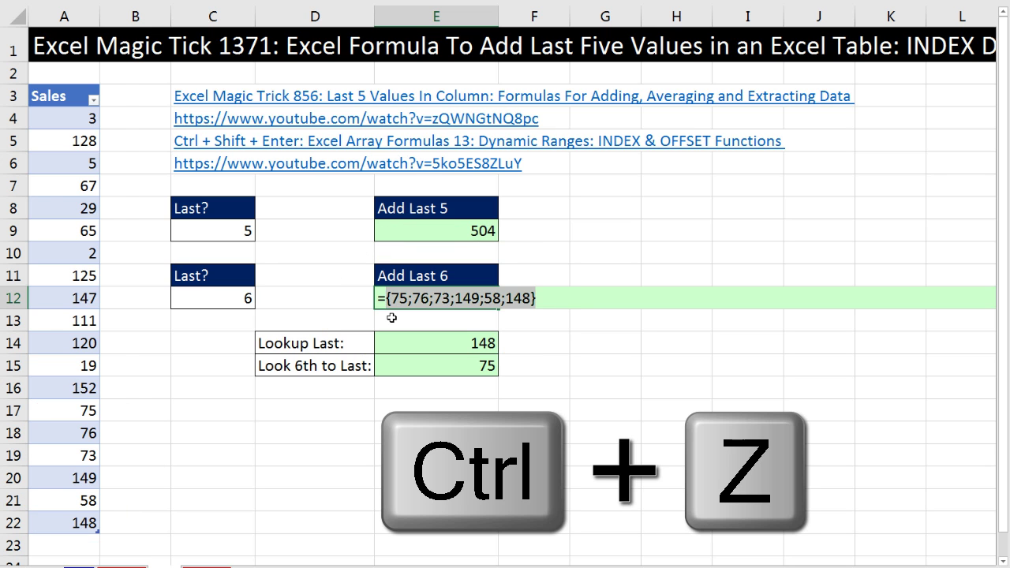
key(ctrl+z)
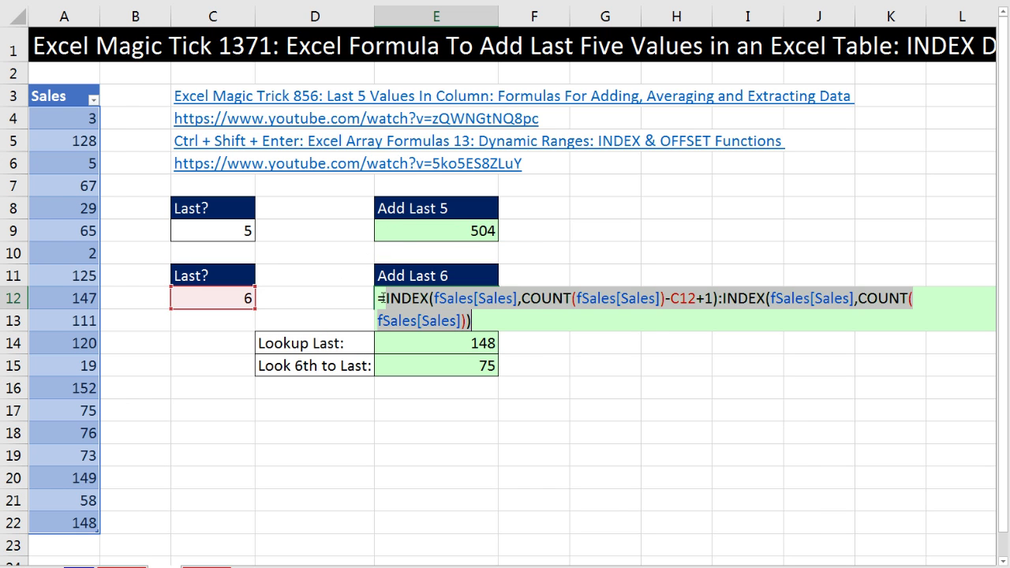
Wrap E12's INDEX:INDEX range expression in the SUM function and enter the completed formula
click(382, 299)
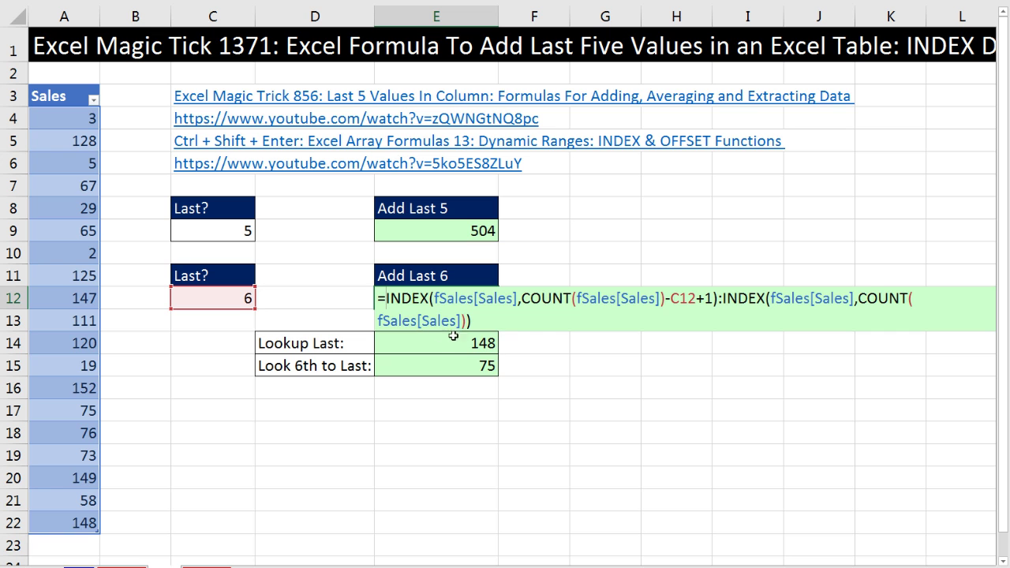
text(sum)
key(Tab)
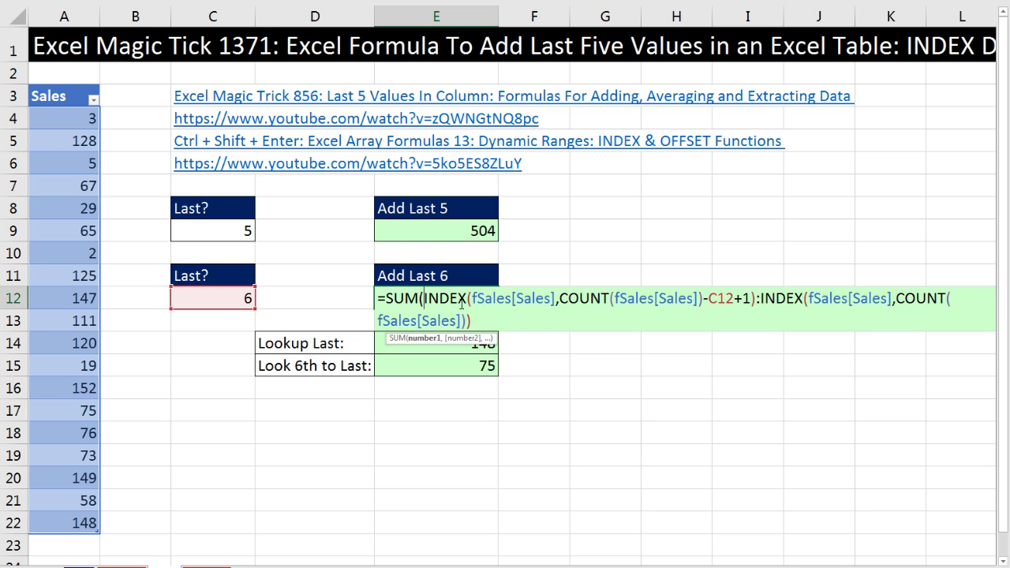
text())
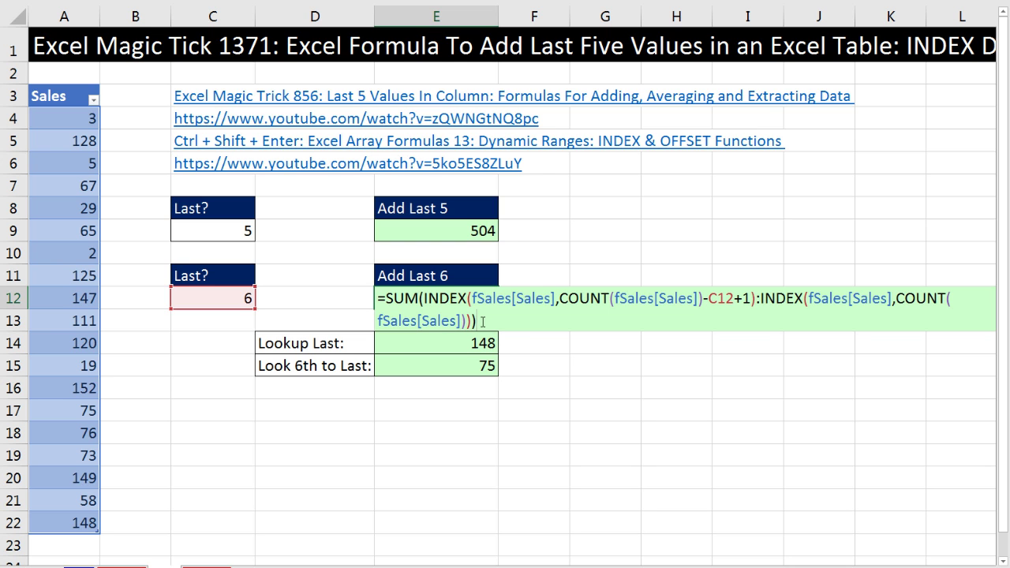
key(Return)
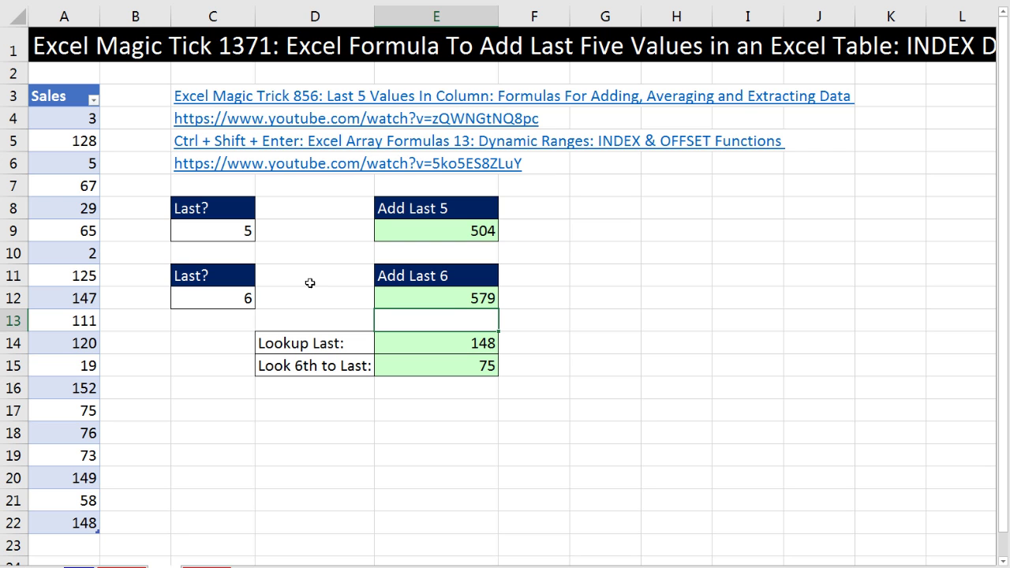
Set the Last? value in C12 to 5
click(218, 293)
text(5)
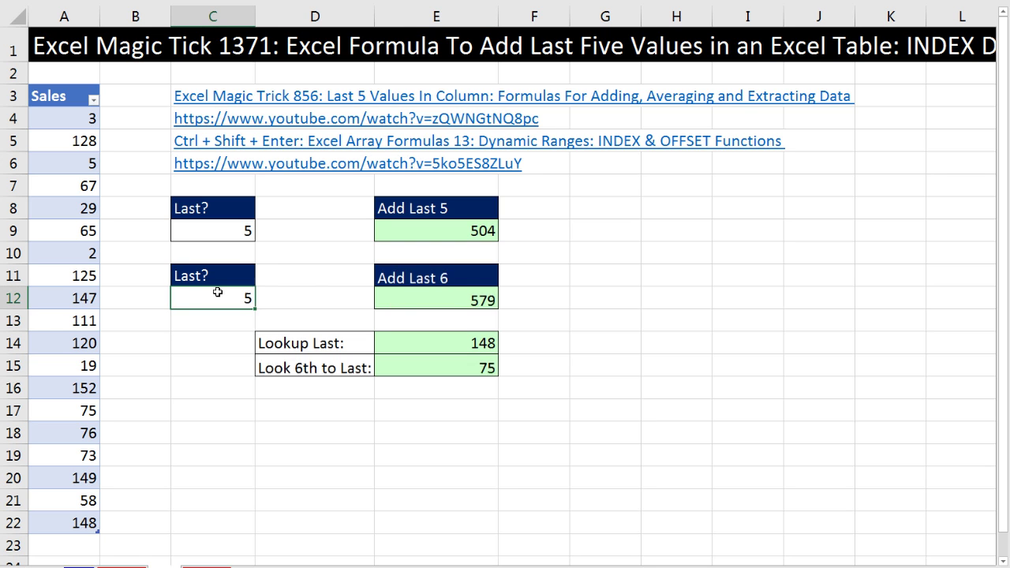
key(Return)
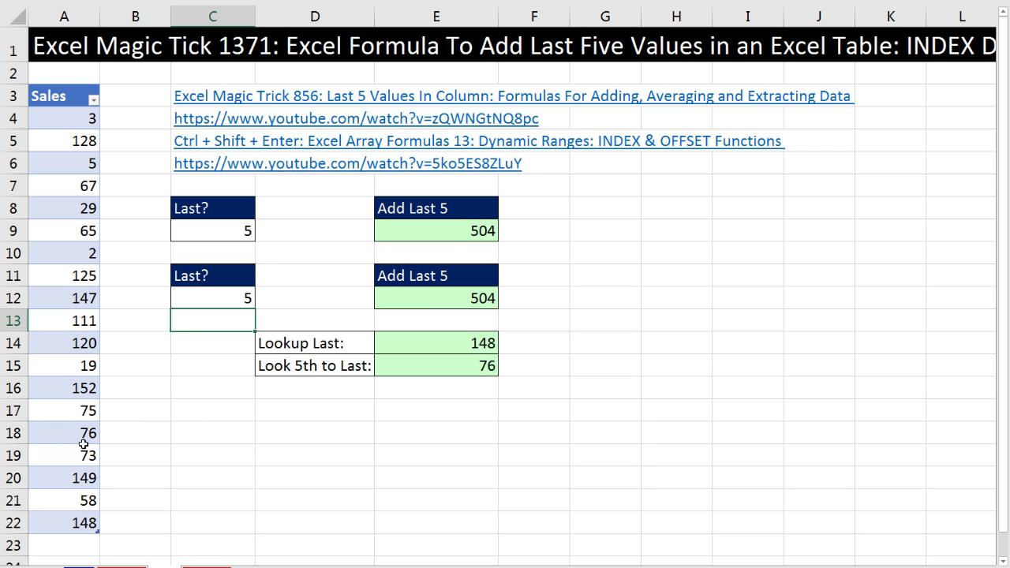
Select the last five Sales values in A18:A22 for comparison, and open E12's SUM formula for review
drag(52, 433, 72, 524)
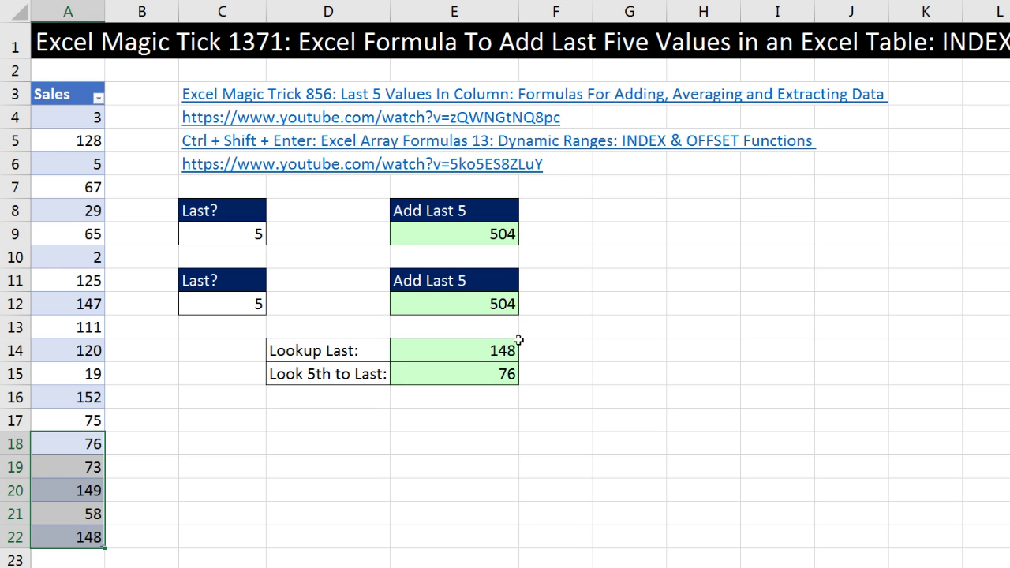
double_click(468, 304)
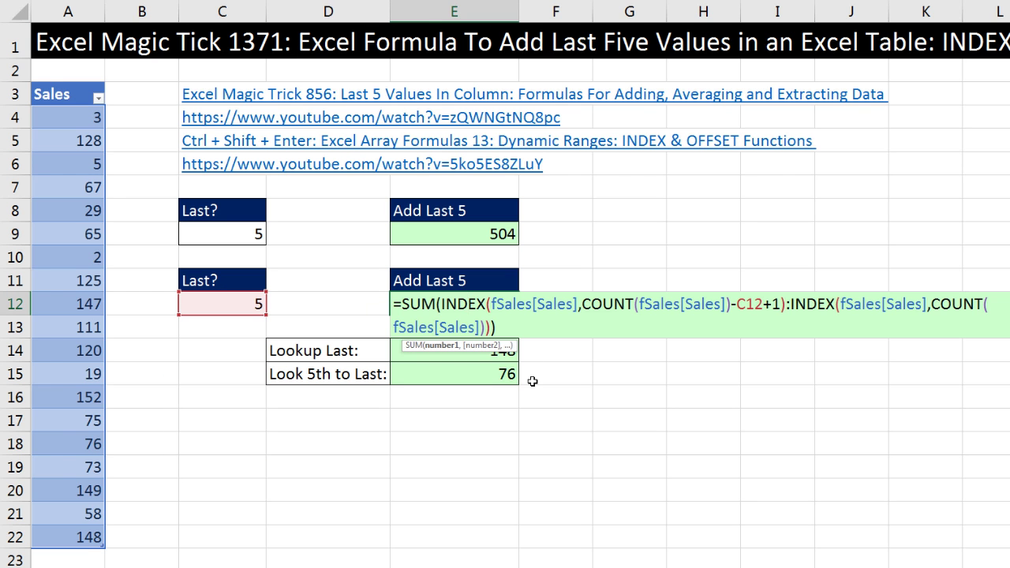